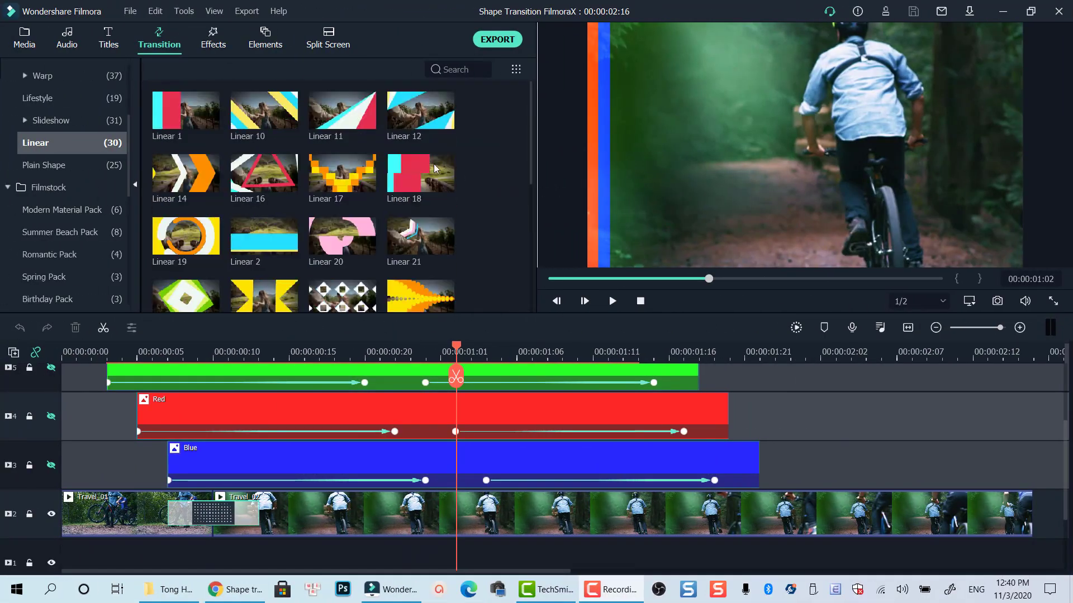
Step: Preview the Linear 1 and Linear 10 transitions in the Linear category
{"action": "left_click", "coordinate": [192, 127]}
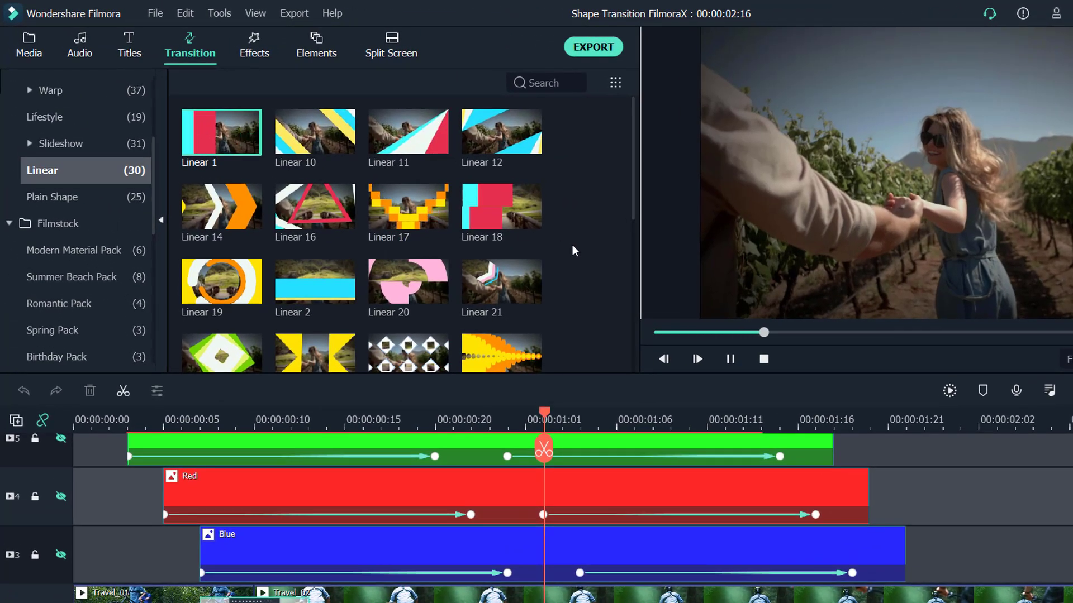
{"action": "left_click", "coordinate": [315, 148]}
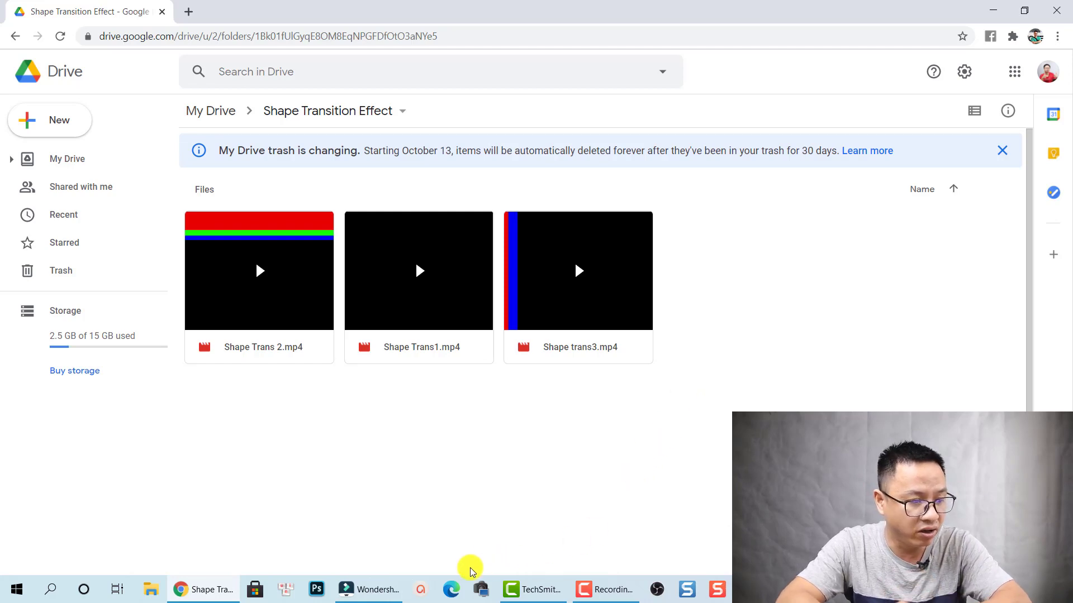
Step: Switch to Filmora and examine the example project's stacked colour clips, their keyframes and the Sample Colors library
{"action": "left_click", "coordinate": [394, 585]}
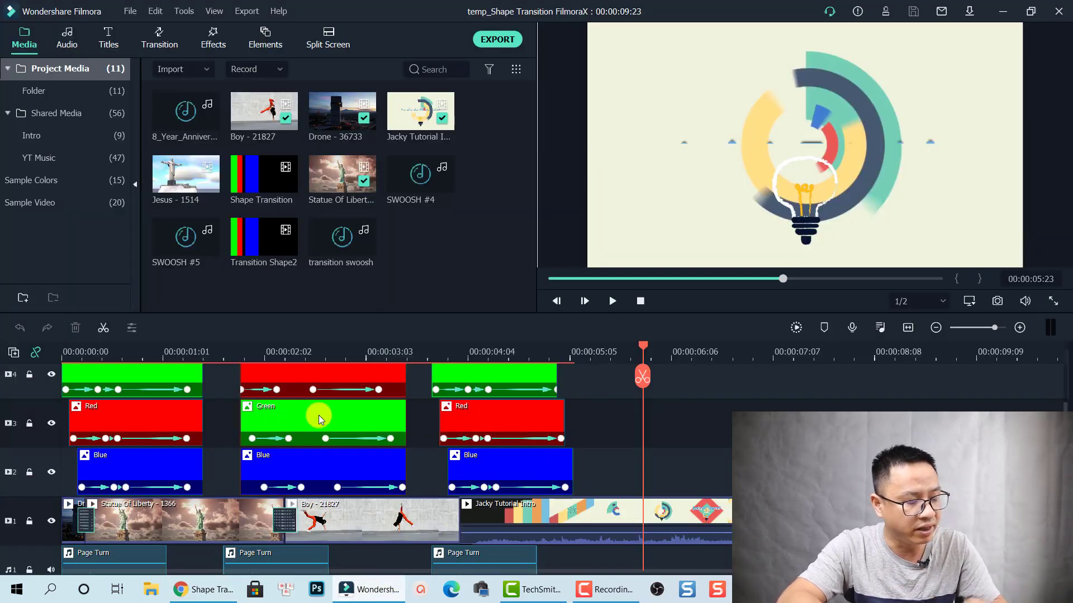
{"action": "left_click", "coordinate": [65, 354]}
{"action": "scroll", "coordinate": [186, 462], "scroll_direction": "up", "scroll_amount": 2}
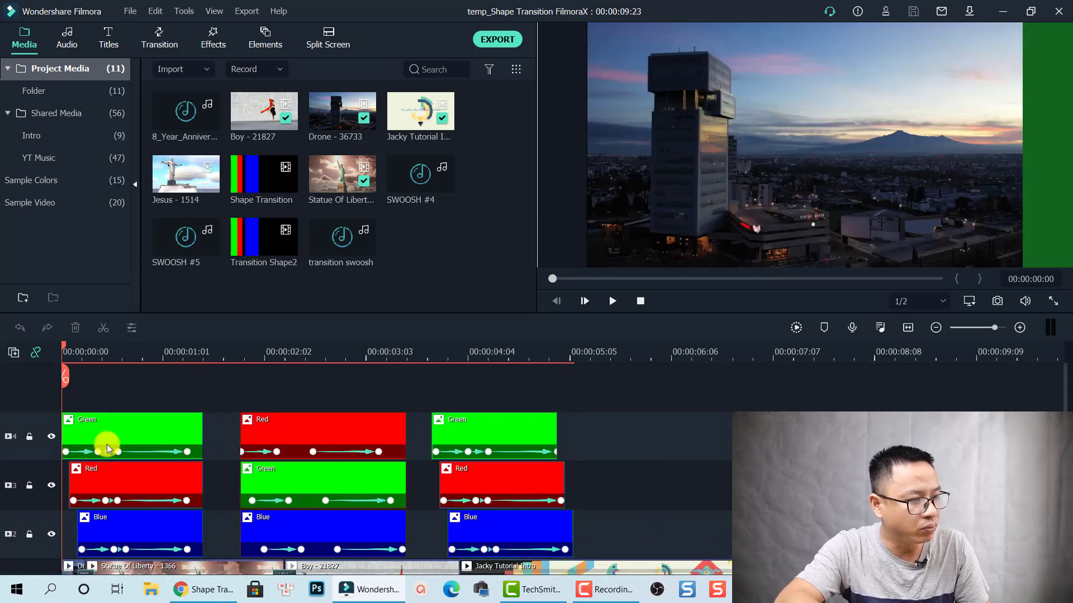
{"action": "left_click", "coordinate": [153, 438]}
{"action": "left_click", "coordinate": [167, 476]}
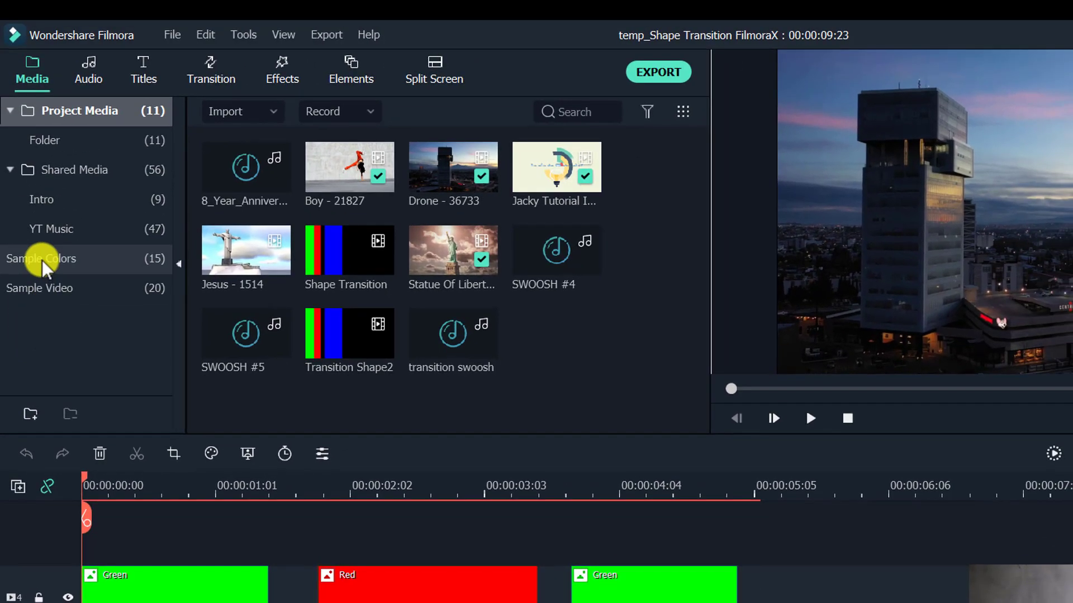
{"action": "left_click", "coordinate": [45, 263]}
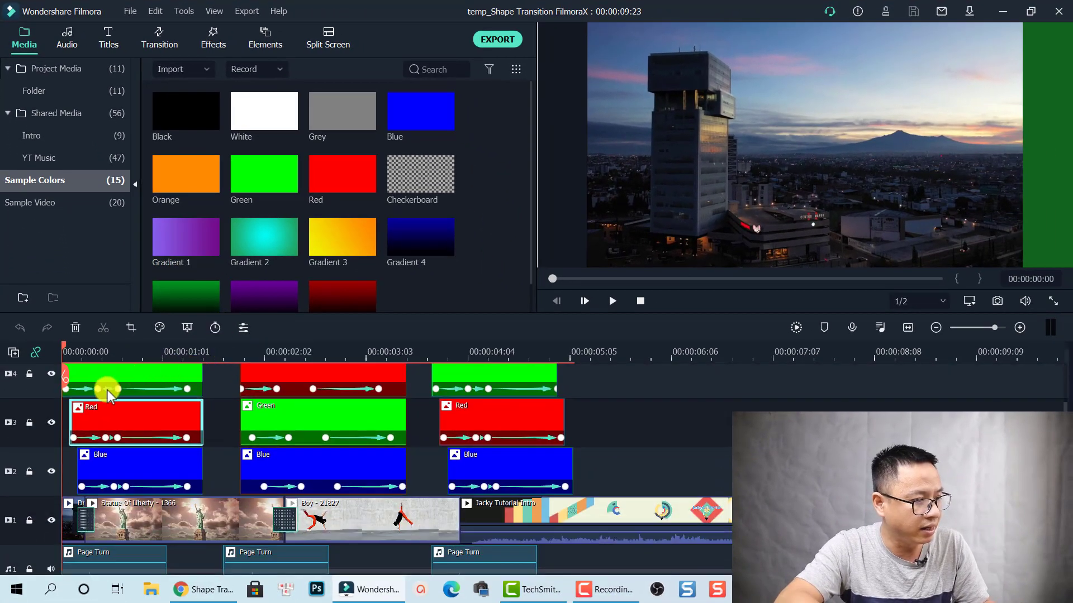
{"action": "left_click", "coordinate": [99, 388]}
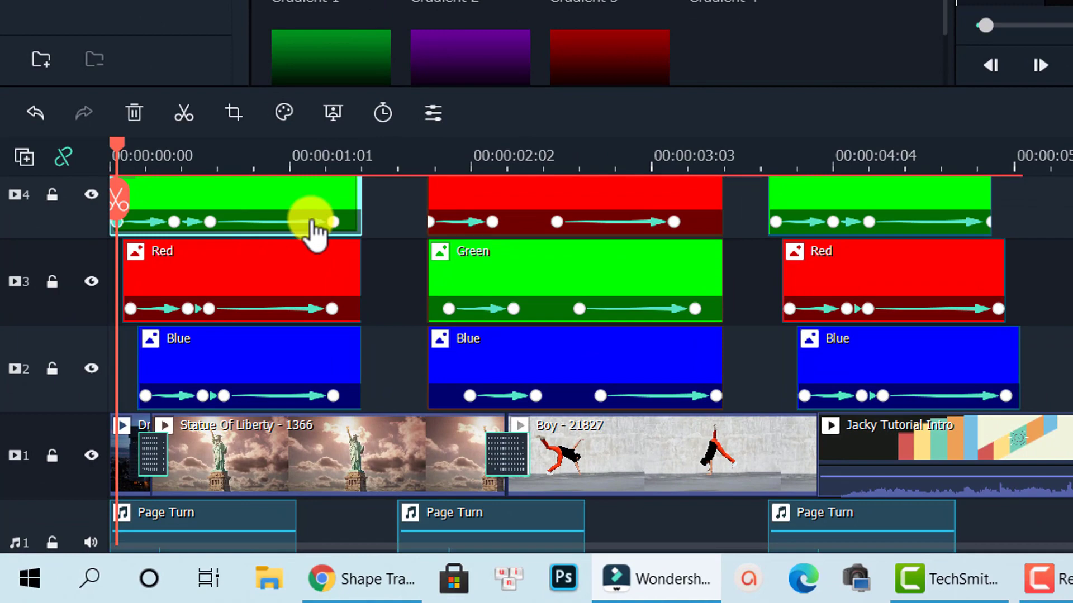
{"action": "scroll", "coordinate": [394, 235], "scroll_direction": "down", "scroll_amount": 1}
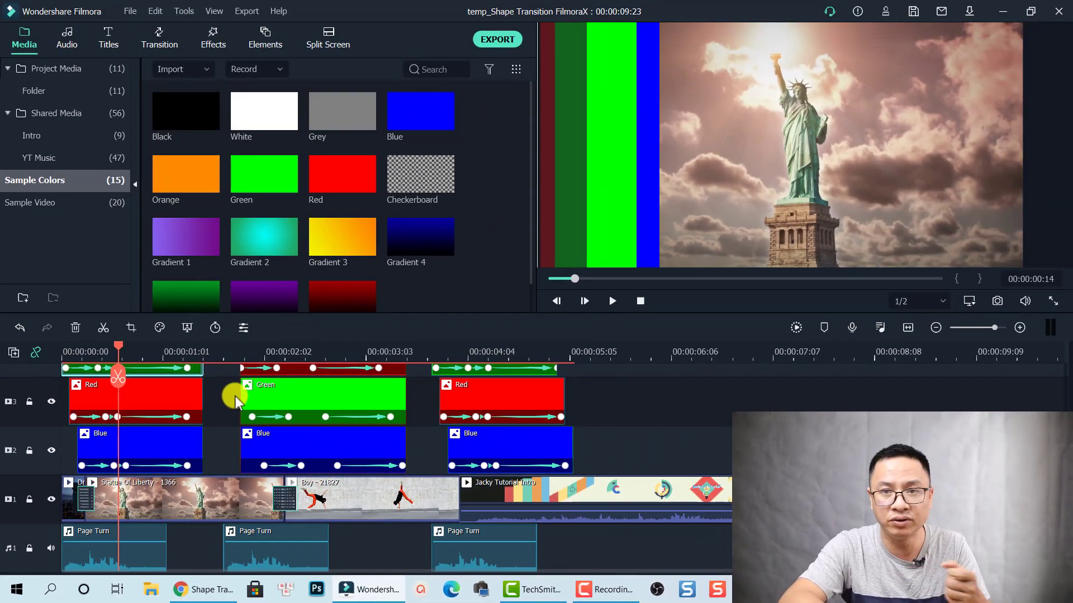
Step: Delete all clips from the timeline
{"action": "left_click", "coordinate": [287, 397]}
{"action": "key", "text": "ctrl+a"}
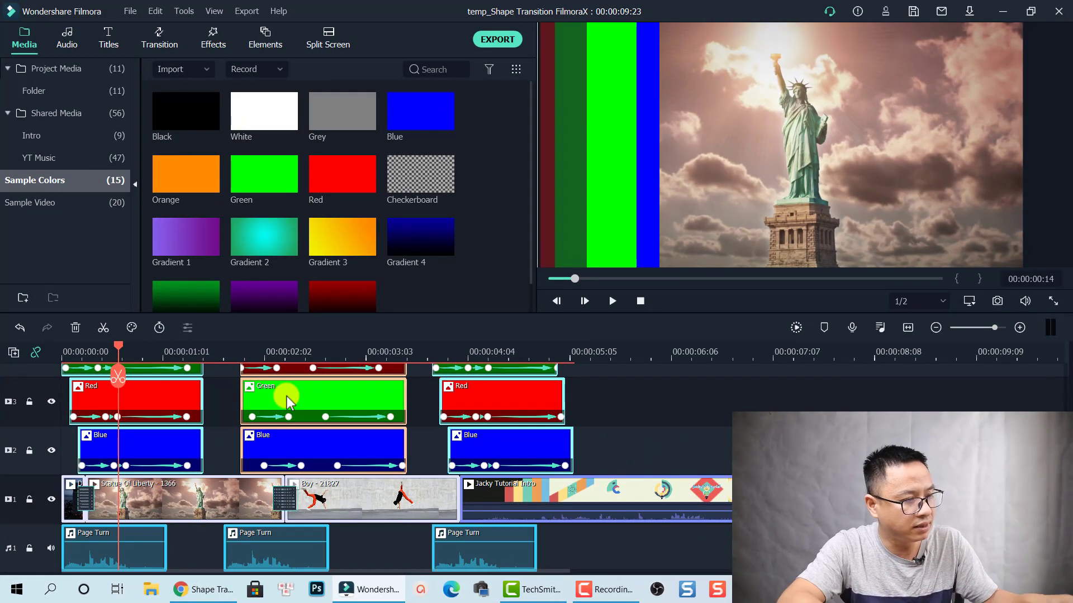
{"action": "key", "text": "Delete"}
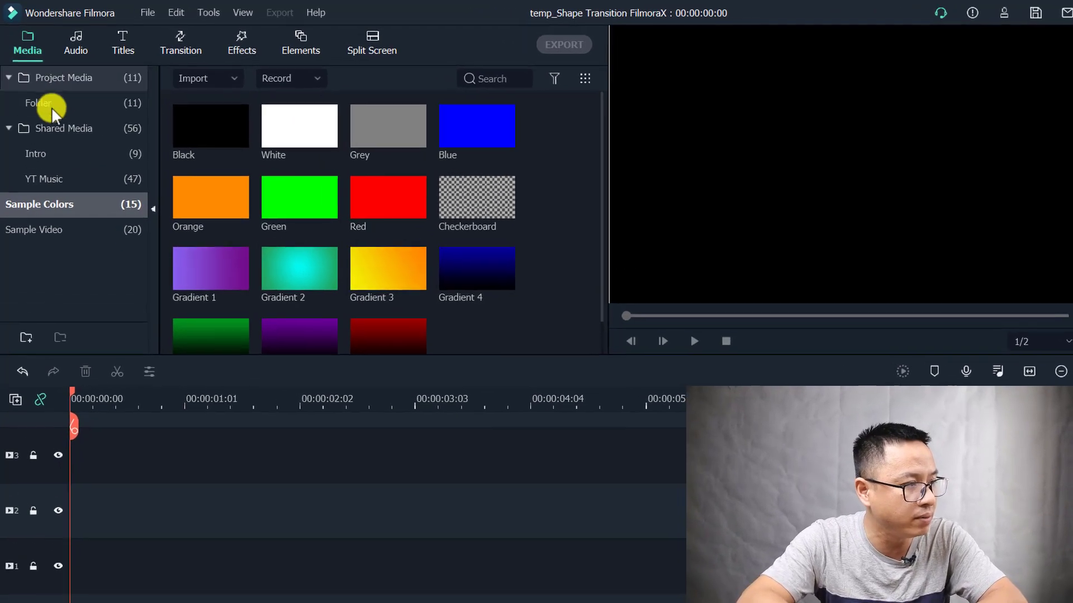
Step: Place the Green sample color at the start of video track 3
{"action": "mouse_move", "coordinate": [517, 300]}
{"action": "scroll", "coordinate": [518, 300], "scroll_direction": "down", "scroll_amount": 1}
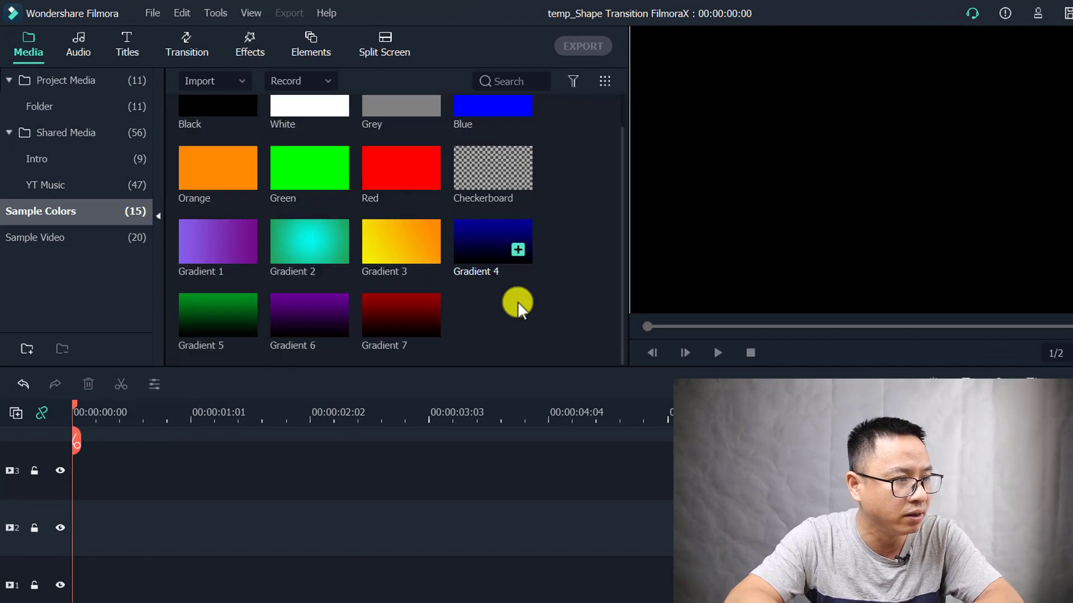
{"action": "scroll", "coordinate": [517, 300], "scroll_direction": "up", "scroll_amount": 1}
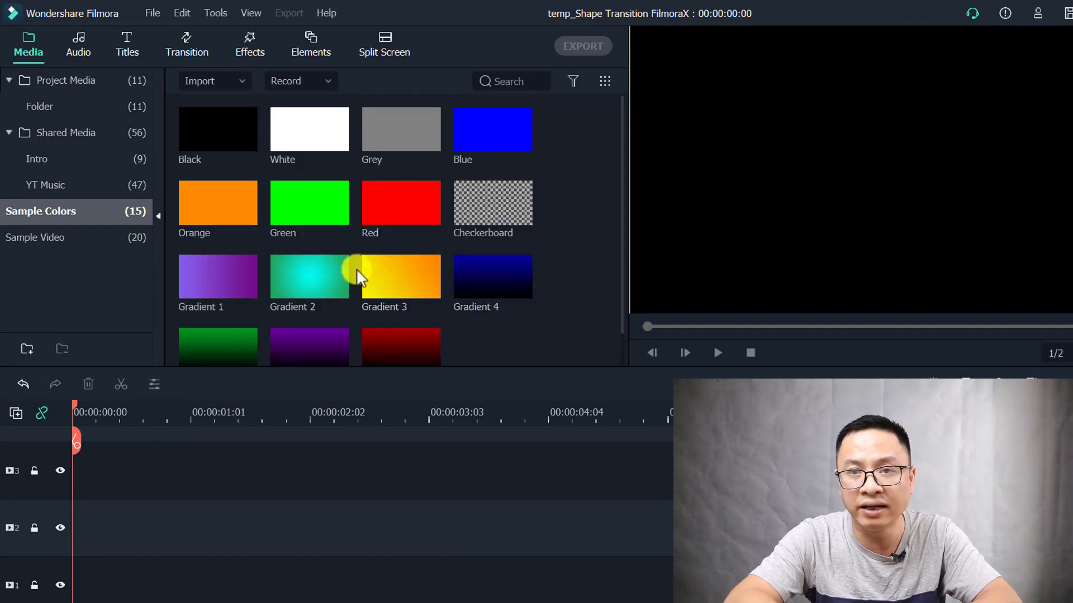
{"action": "left_click_drag", "start_coordinate": [291, 218], "coordinate": [77, 492]}
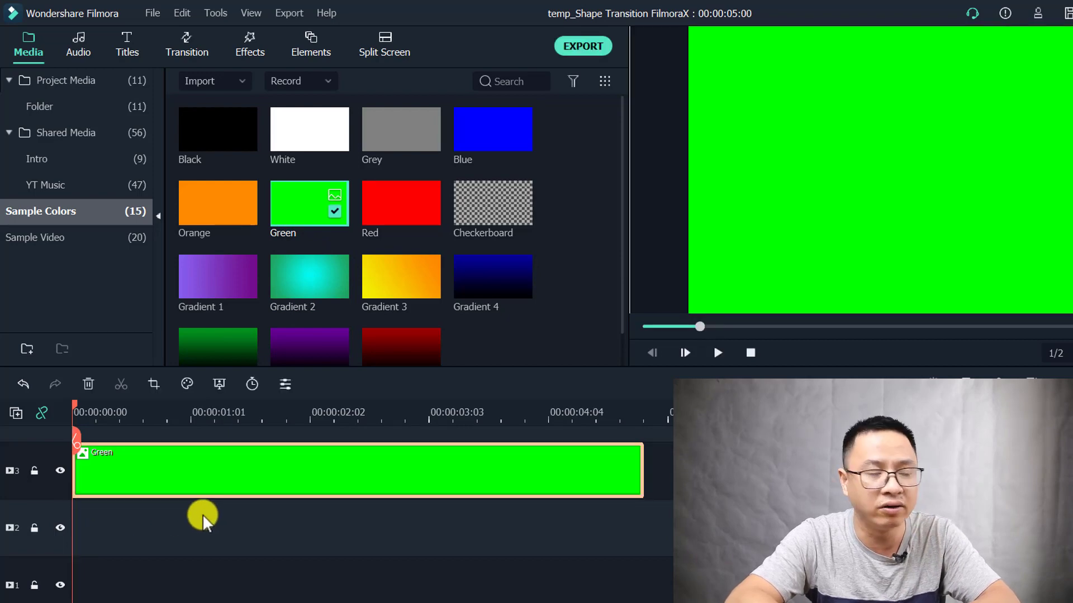
Step: Narrow the green clip to a full-height vertical strip and move it just outside the right edge of the video frame
{"action": "left_click", "coordinate": [260, 478]}
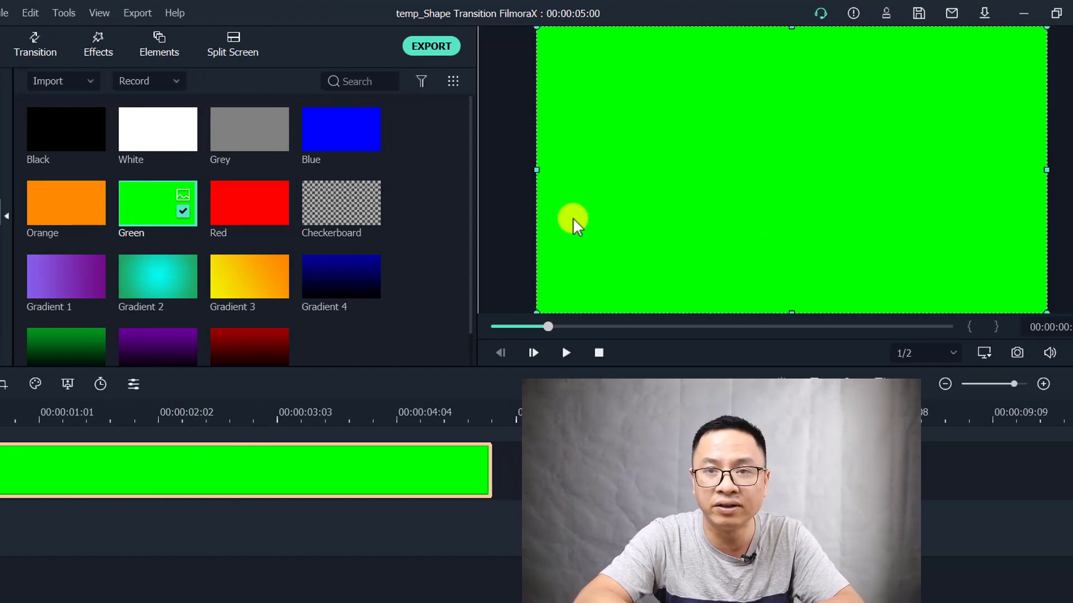
{"action": "left_click_drag", "start_coordinate": [537, 170], "coordinate": [973, 200]}
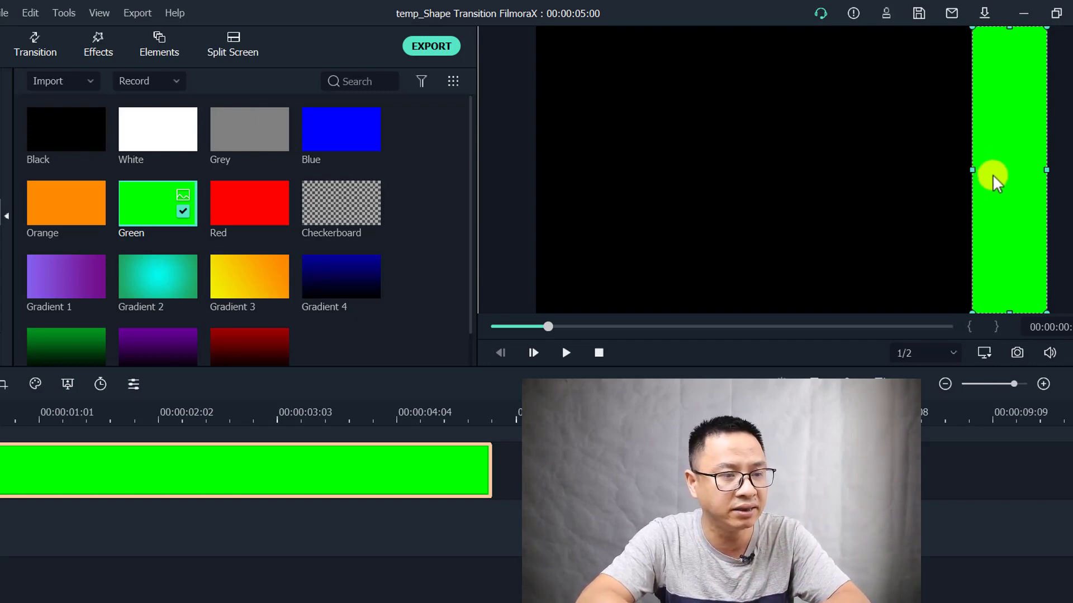
{"action": "left_click_drag", "start_coordinate": [995, 178], "coordinate": [1069, 176]}
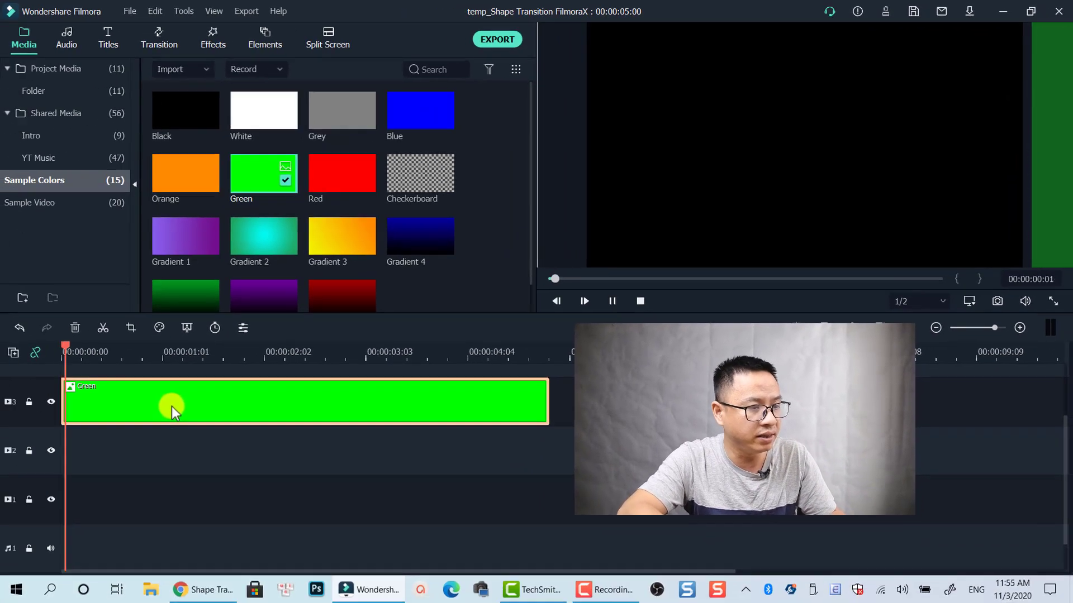
{"action": "key", "text": "space"}
{"action": "key", "text": "space"}
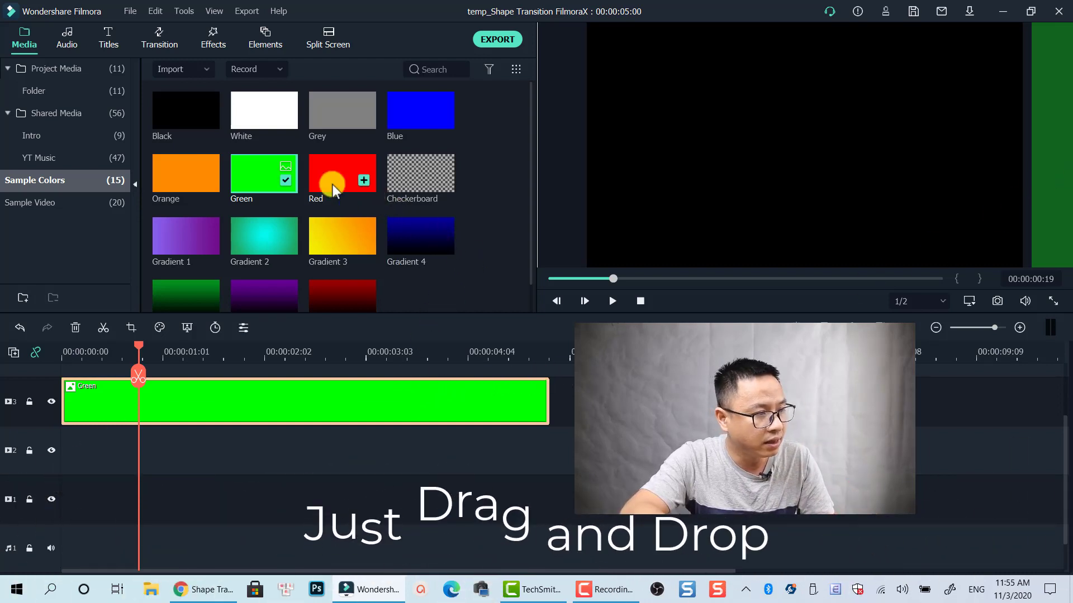
Step: Place the Red sample color at the start of video track 2 and Blue at the start of track 1
{"action": "left_click_drag", "start_coordinate": [333, 185], "coordinate": [53, 454]}
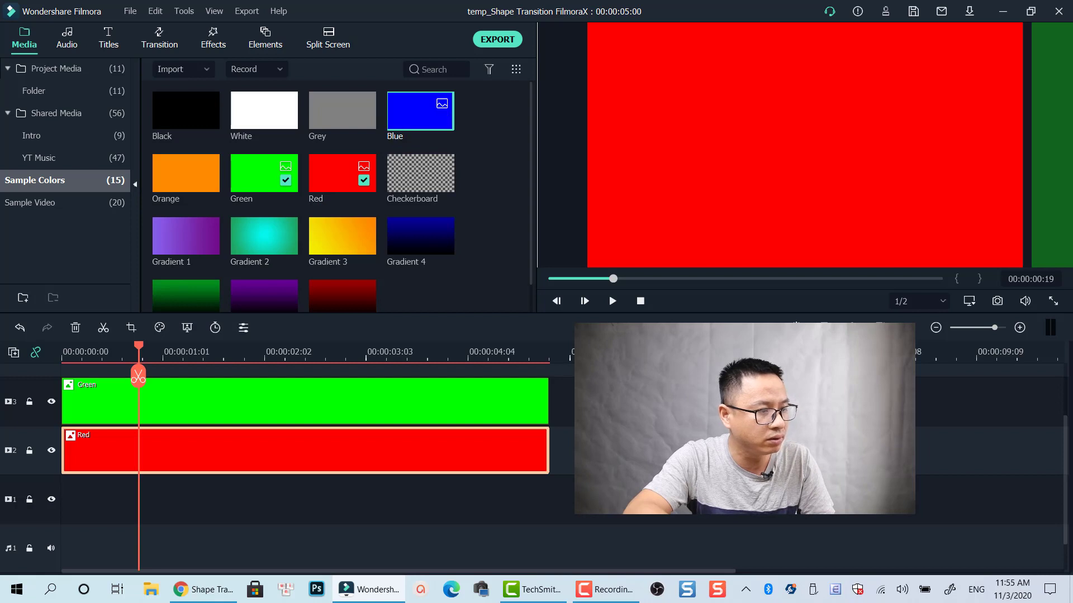
{"action": "left_click_drag", "start_coordinate": [420, 111], "coordinate": [62, 521]}
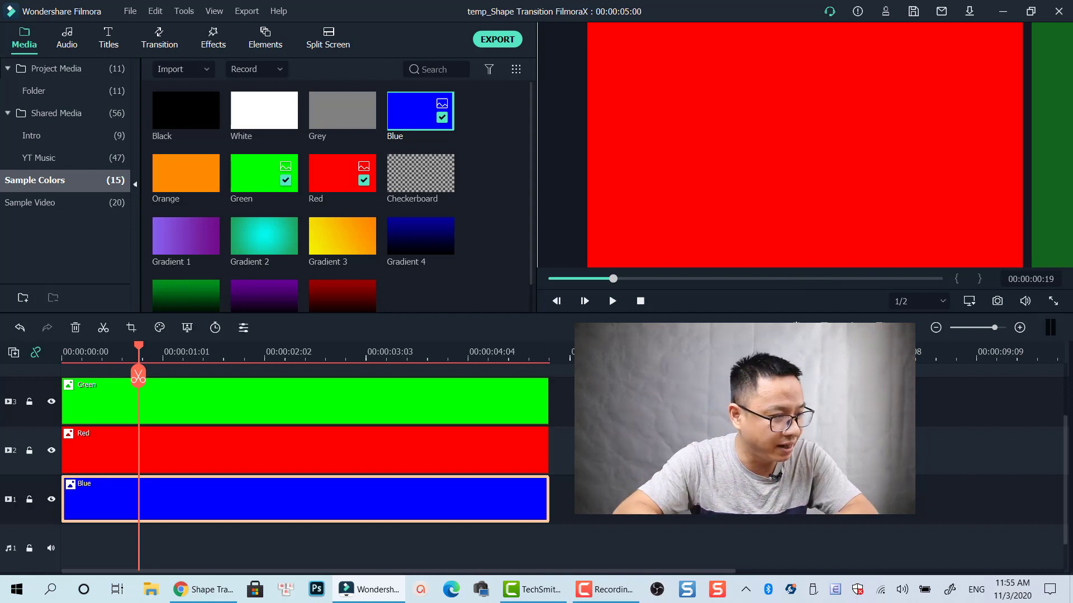
Step: Copy the Green clip's effect and paste it onto the Red and Blue clips
{"action": "left_click", "coordinate": [366, 407]}
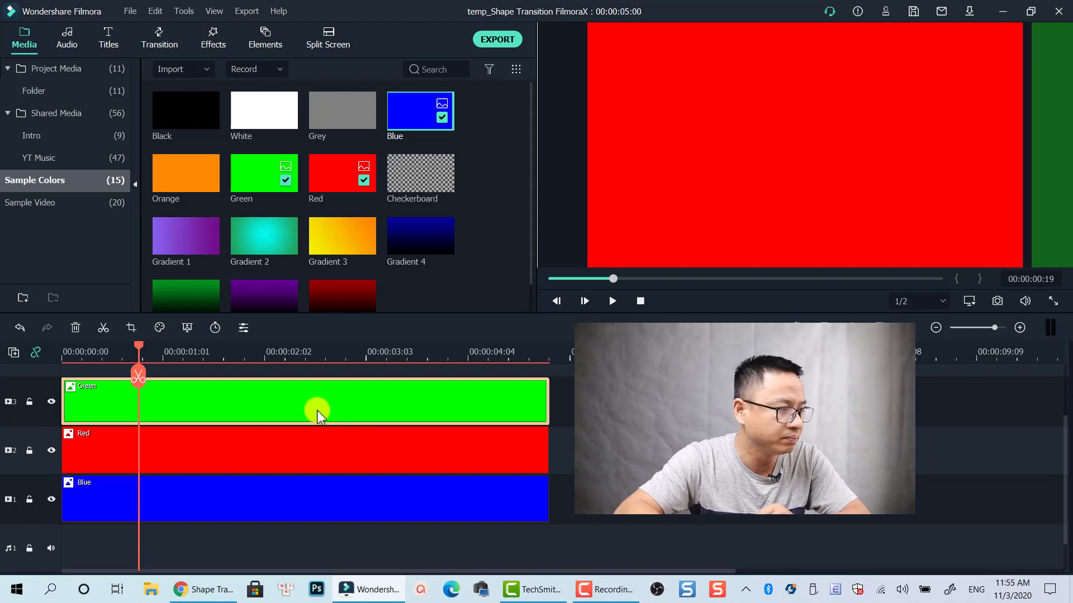
{"action": "right_click", "coordinate": [273, 411]}
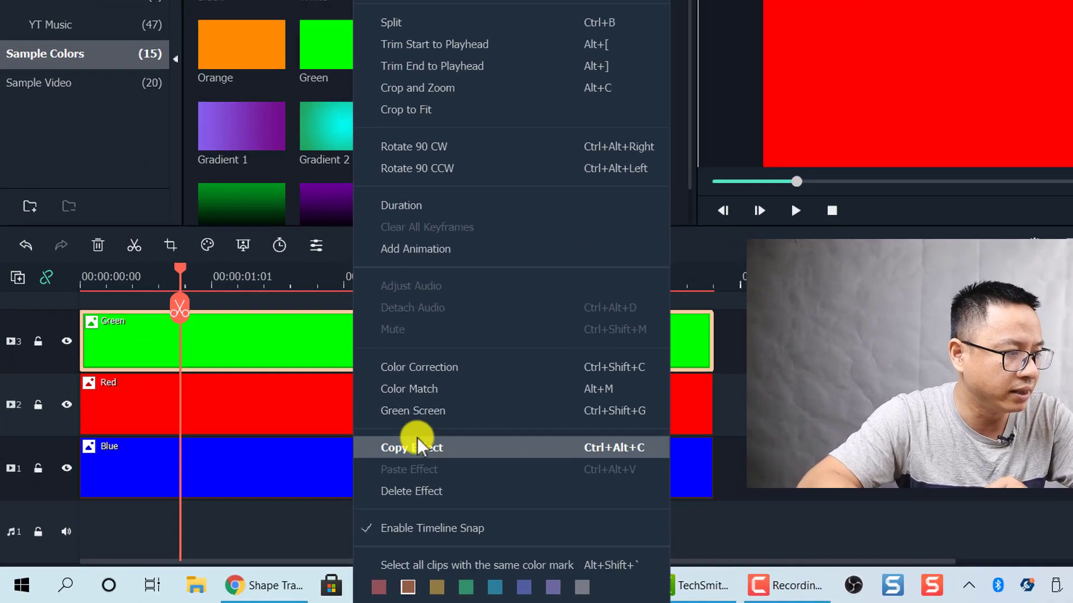
{"action": "left_click", "coordinate": [315, 481]}
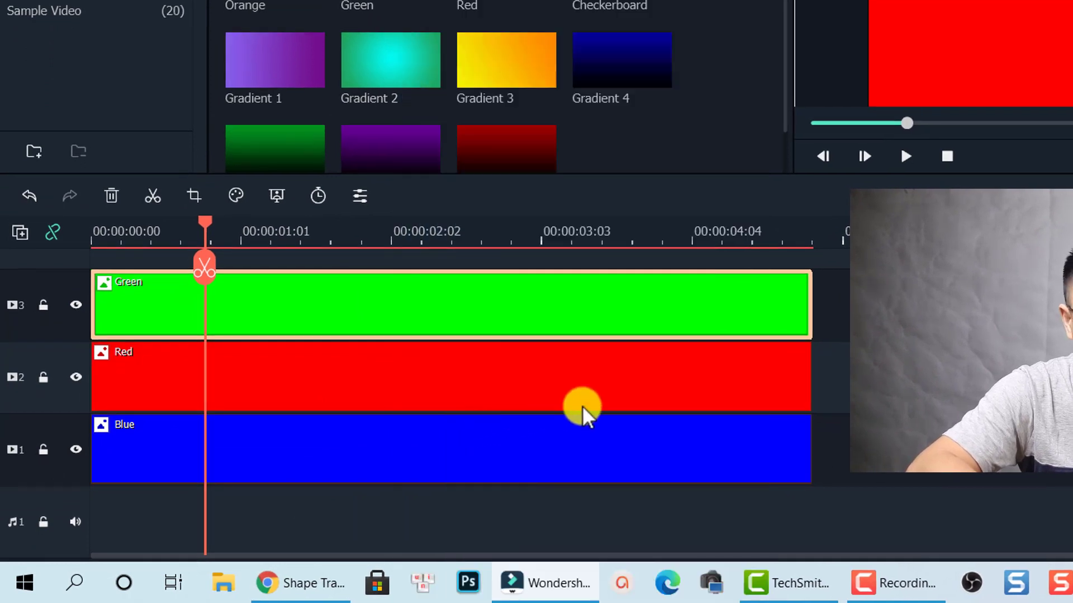
{"action": "left_click_drag", "start_coordinate": [860, 470], "coordinate": [584, 371]}
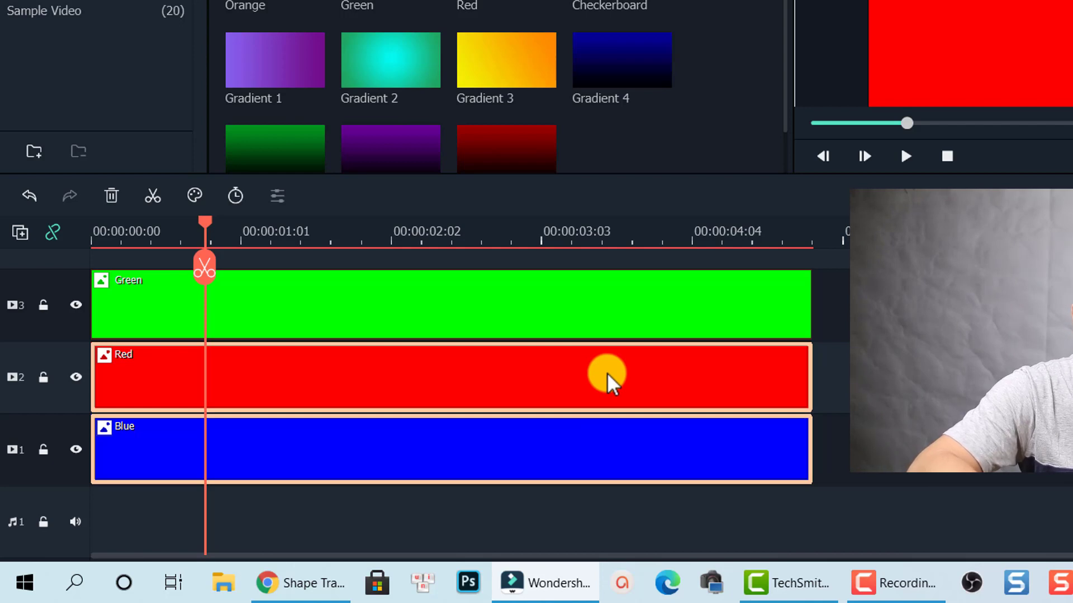
{"action": "right_click", "coordinate": [592, 393]}
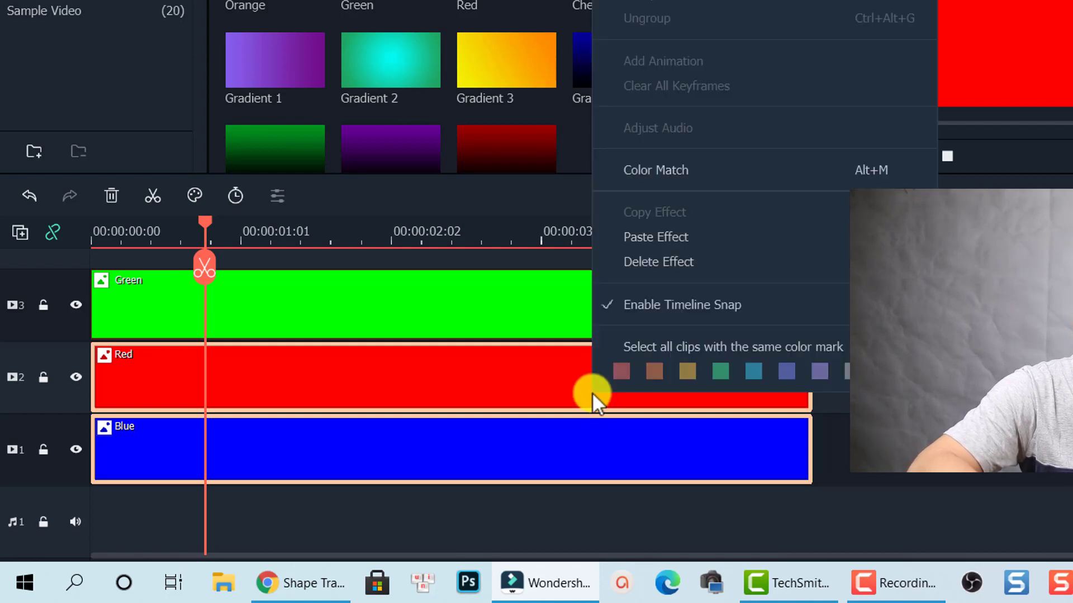
{"action": "left_click", "coordinate": [639, 243]}
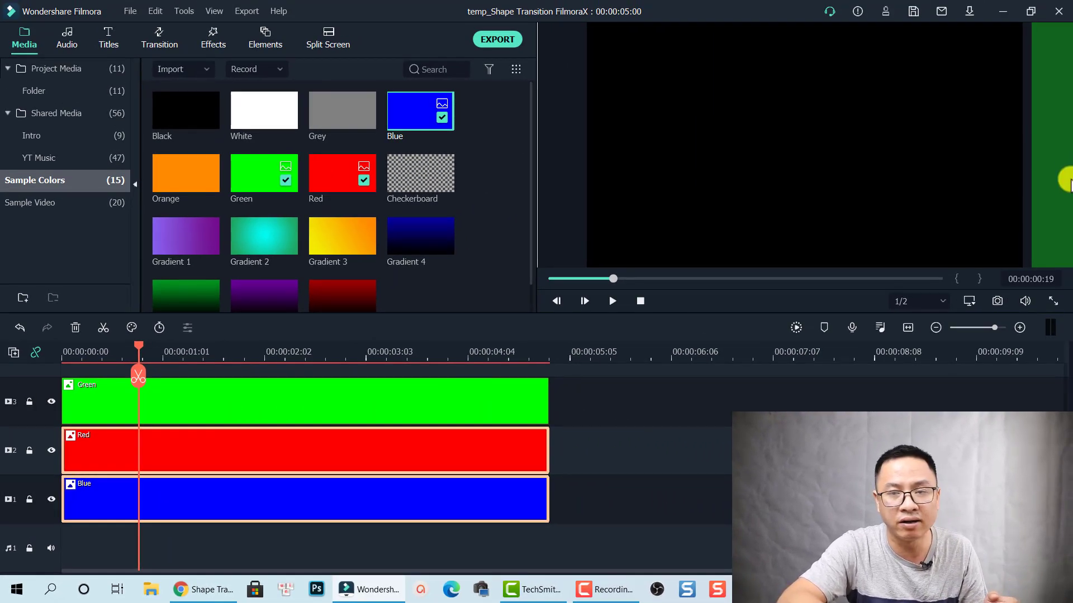
{"action": "key", "text": "space"}
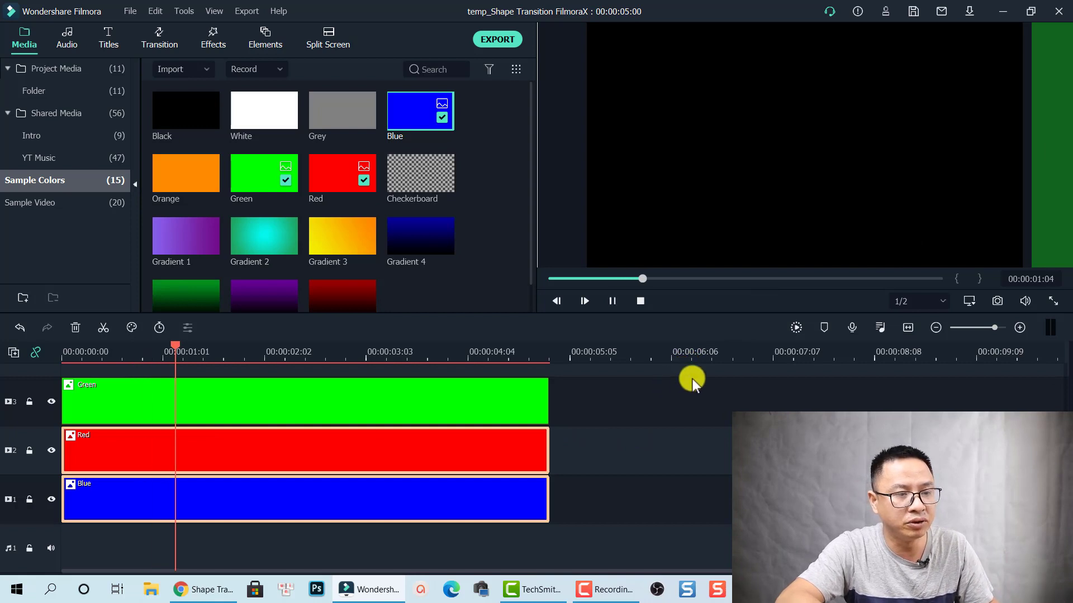
{"action": "key", "text": "space"}
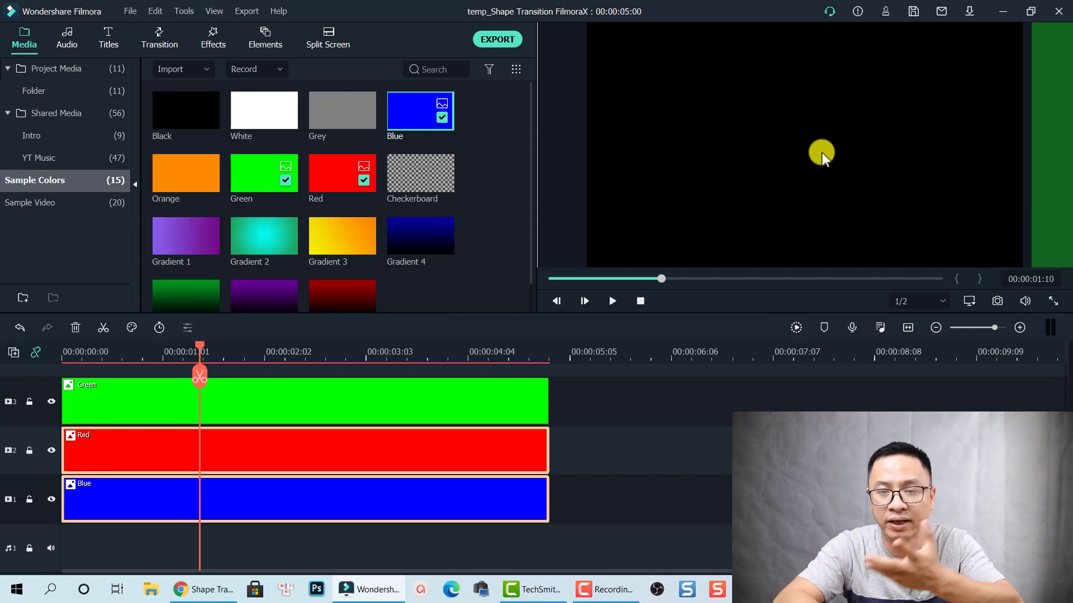
Step: Set the preview's zoom level to 25%
{"action": "right_click", "coordinate": [801, 129]}
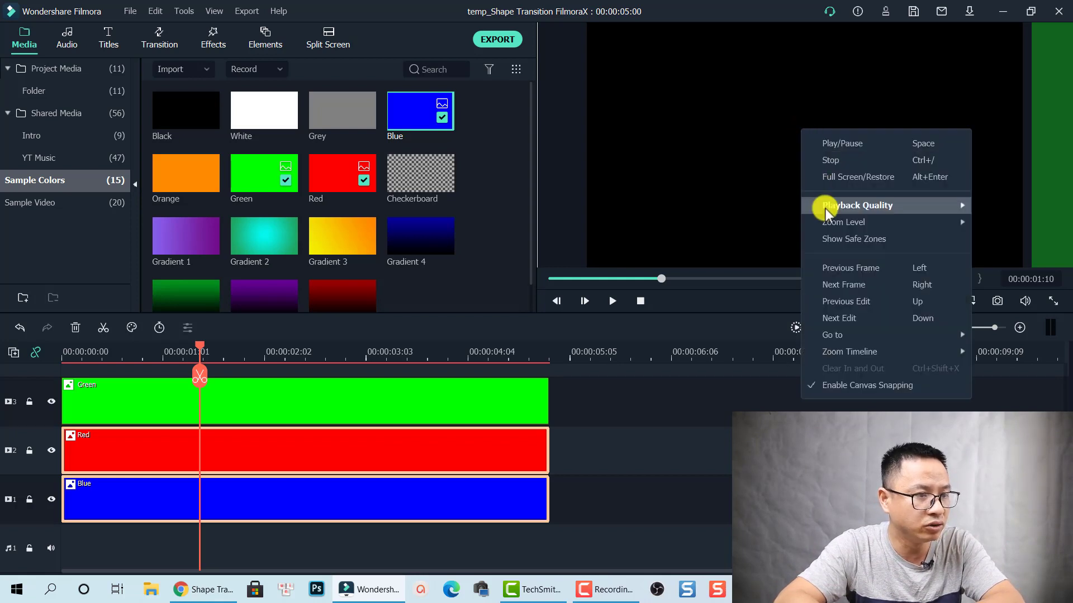
{"action": "mouse_move", "coordinate": [828, 222]}
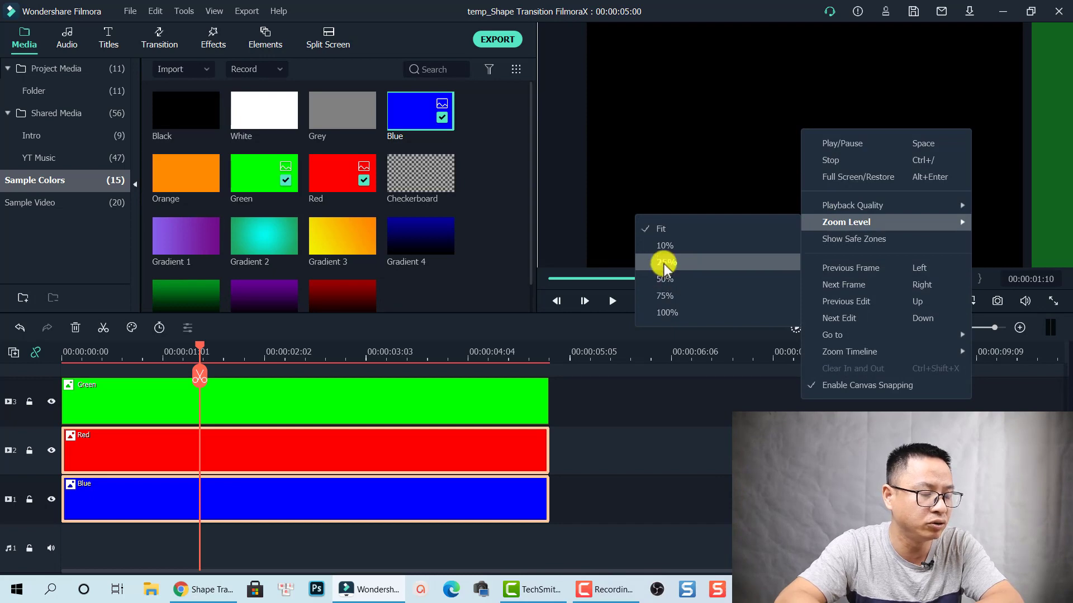
{"action": "left_click", "coordinate": [663, 262]}
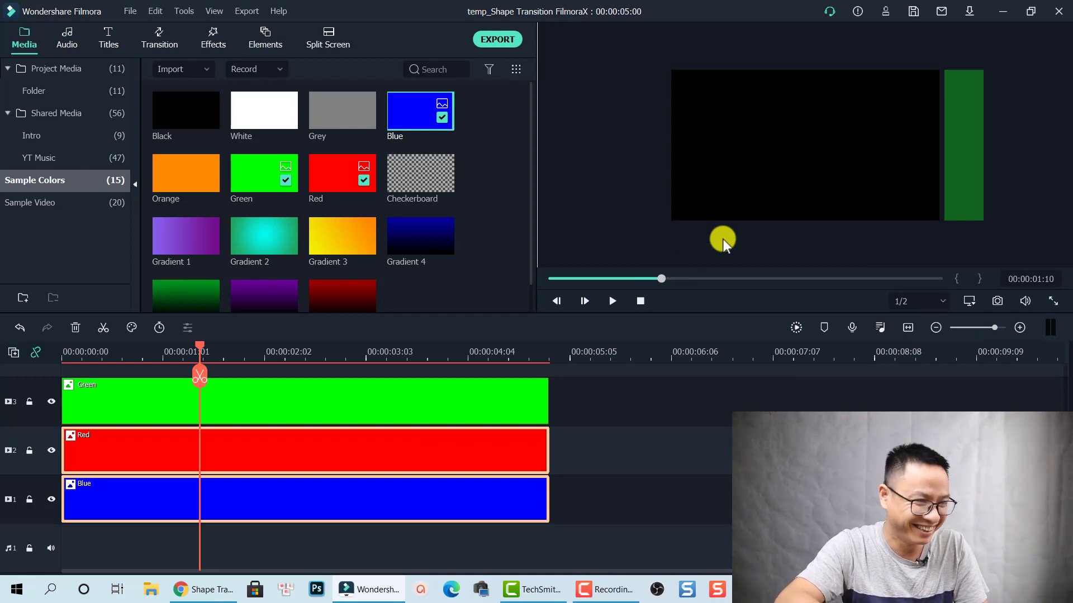
Step: Return the playhead to the start of the timeline and select the green strip in the preview
{"action": "left_click", "coordinate": [70, 351]}
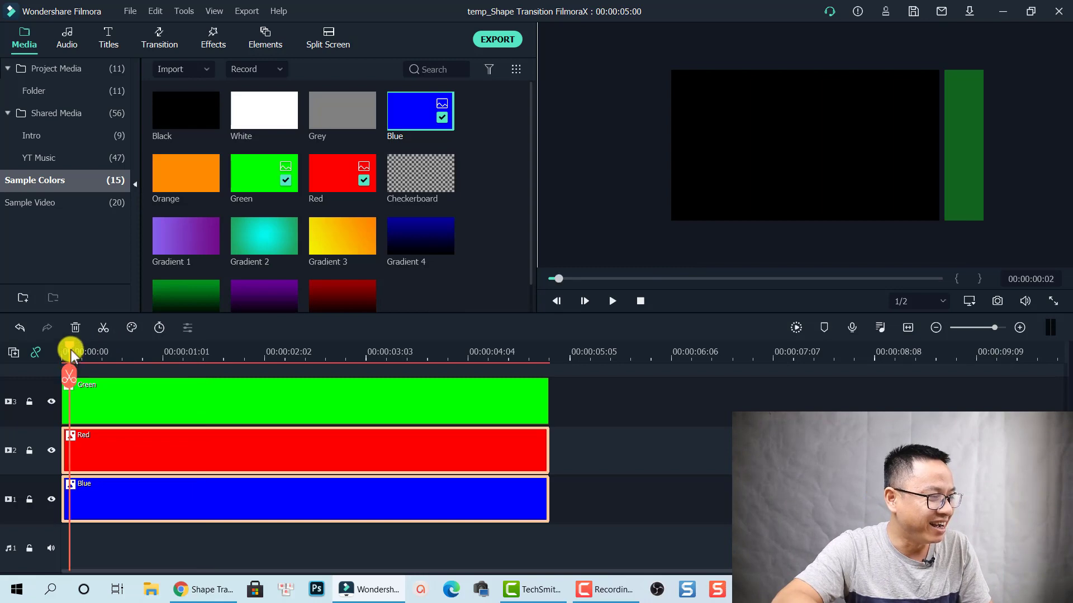
{"action": "left_click_drag", "start_coordinate": [66, 347], "coordinate": [62, 354]}
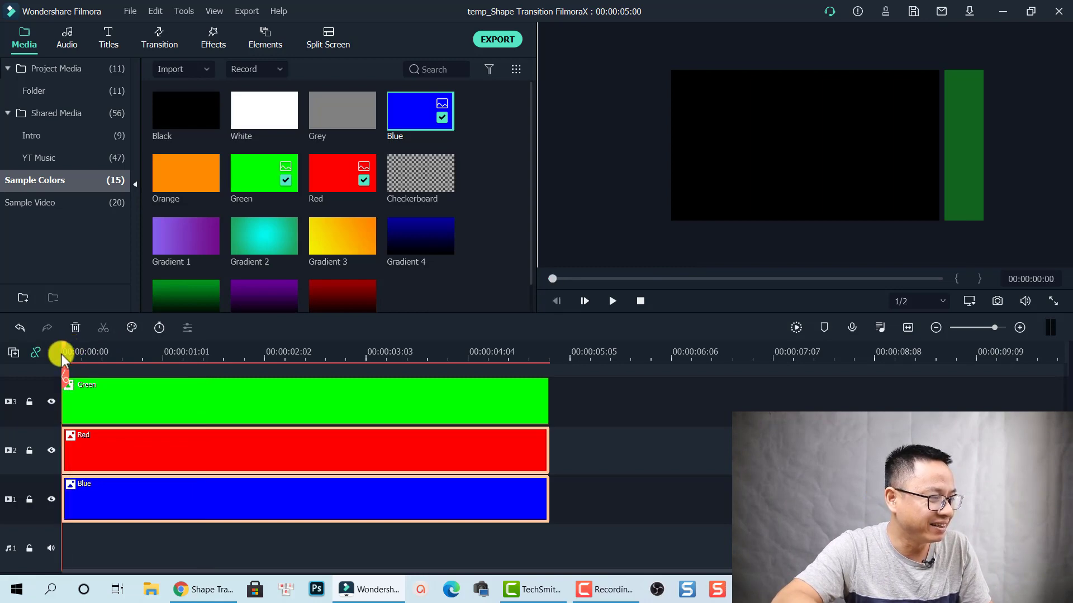
{"action": "left_click", "coordinate": [964, 166]}
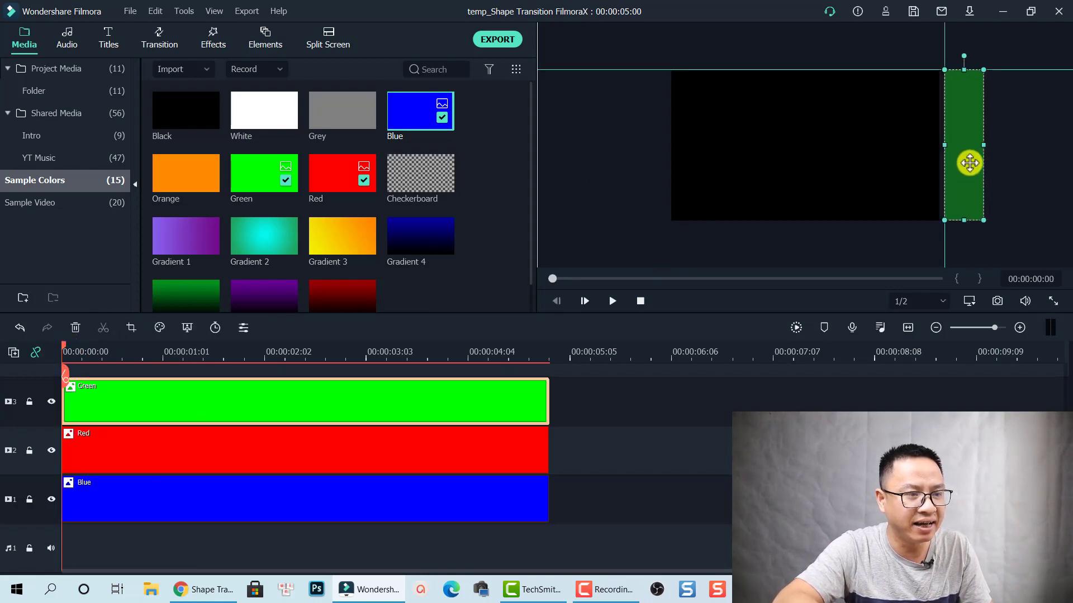
{"action": "left_click", "coordinate": [996, 199]}
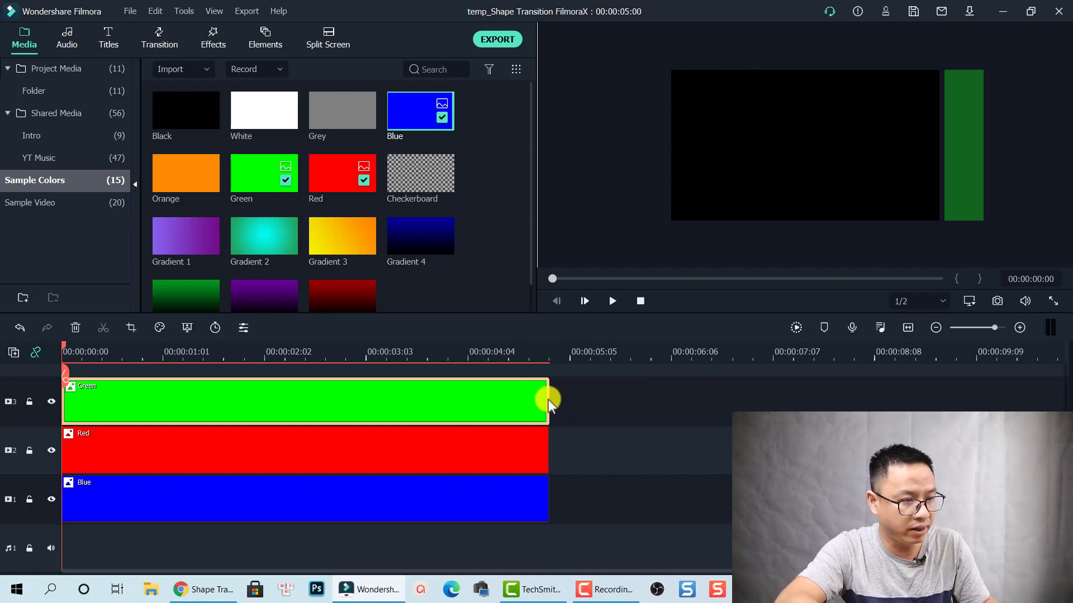
Step: Set the duration of the Green, Red and Blue clips together to 00:00:01:15
{"action": "left_click_drag", "start_coordinate": [598, 387], "coordinate": [433, 519]}
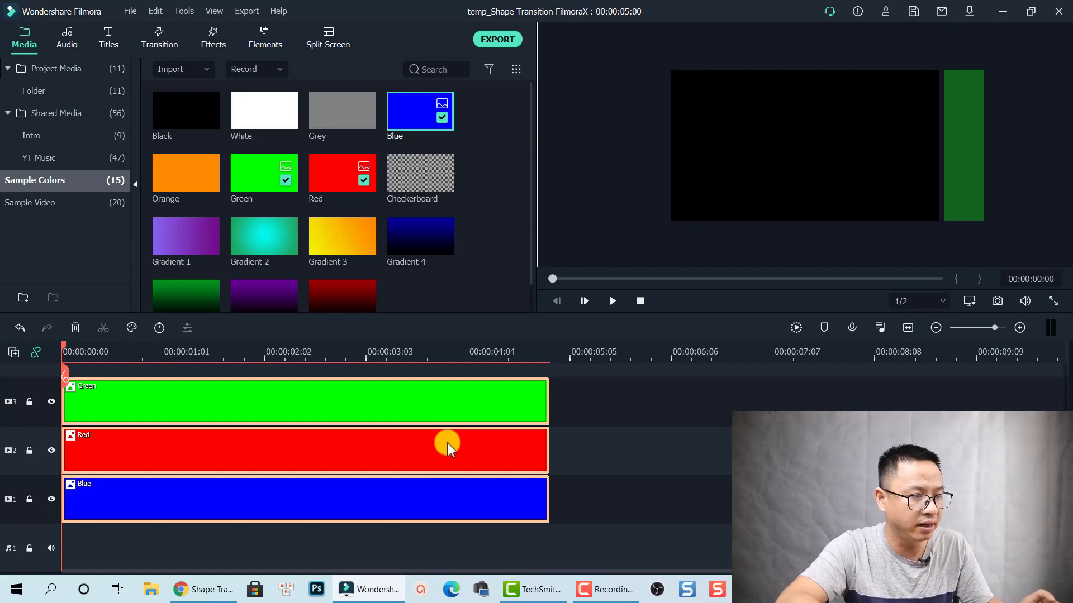
{"action": "right_click", "coordinate": [448, 444]}
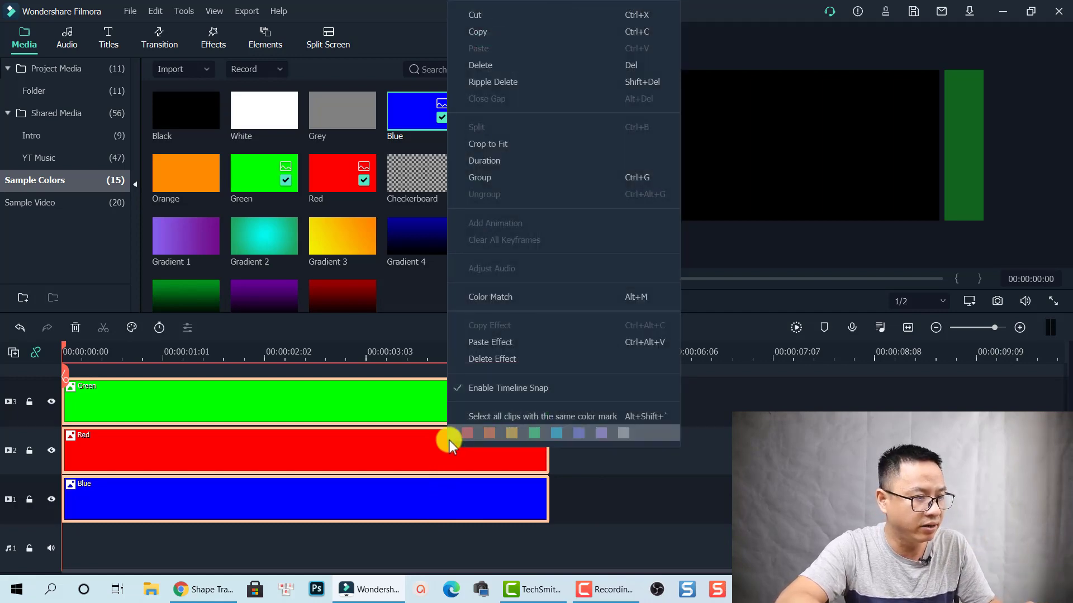
{"action": "left_click", "coordinate": [488, 160]}
{"action": "double_click", "coordinate": [545, 235]}
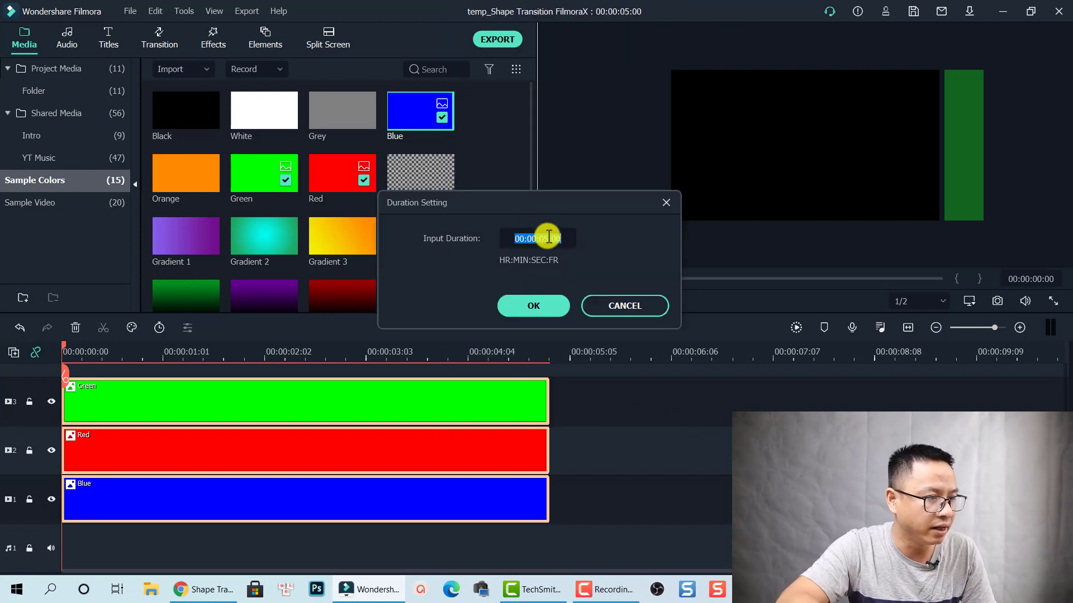
{"action": "left_click", "coordinate": [546, 238]}
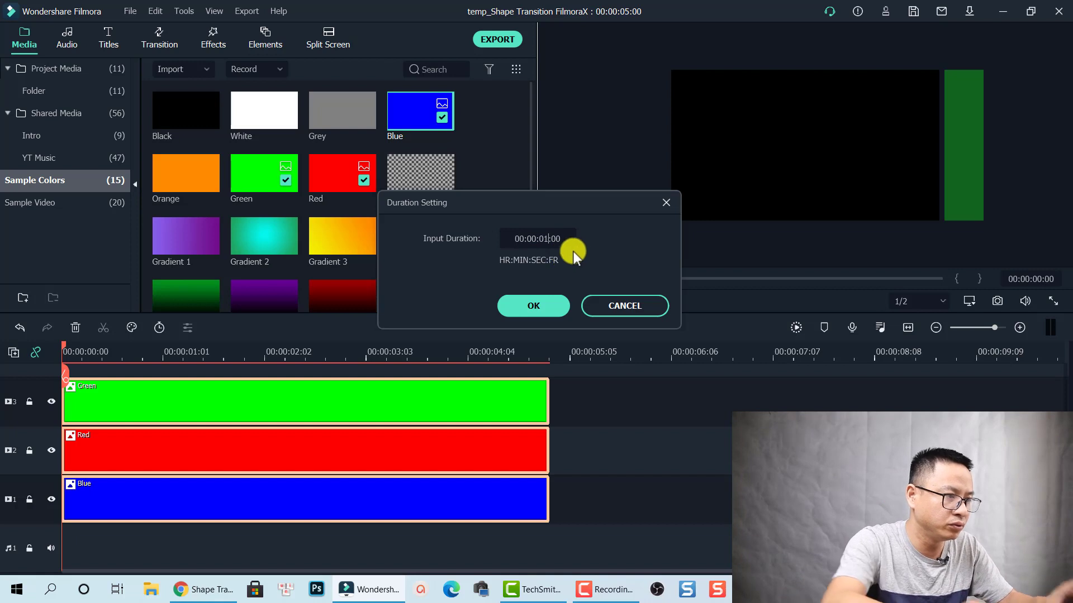
{"action": "key", "text": "BackSpace"}
{"action": "type", "text": "1"}
{"action": "double_click", "coordinate": [555, 238]}
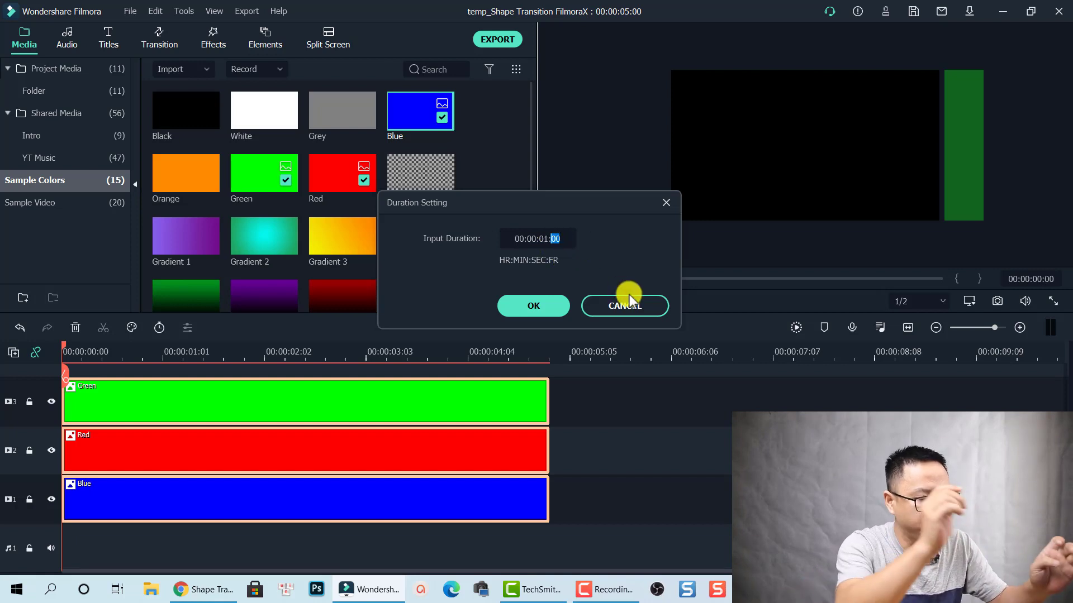
{"action": "type", "text": "15"}
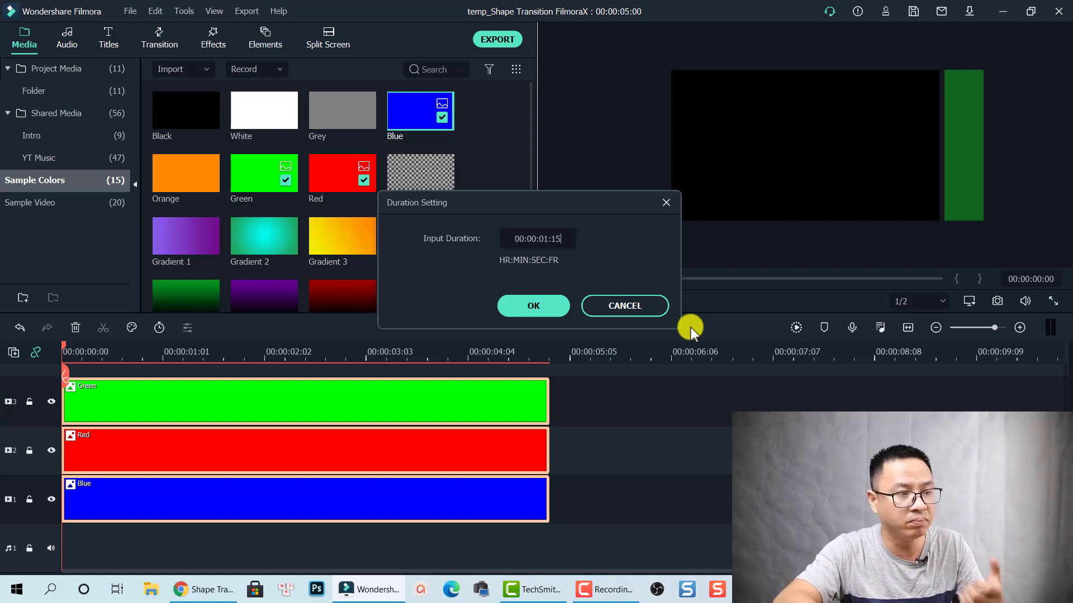
{"action": "left_click", "coordinate": [545, 310]}
{"action": "left_click", "coordinate": [330, 471]}
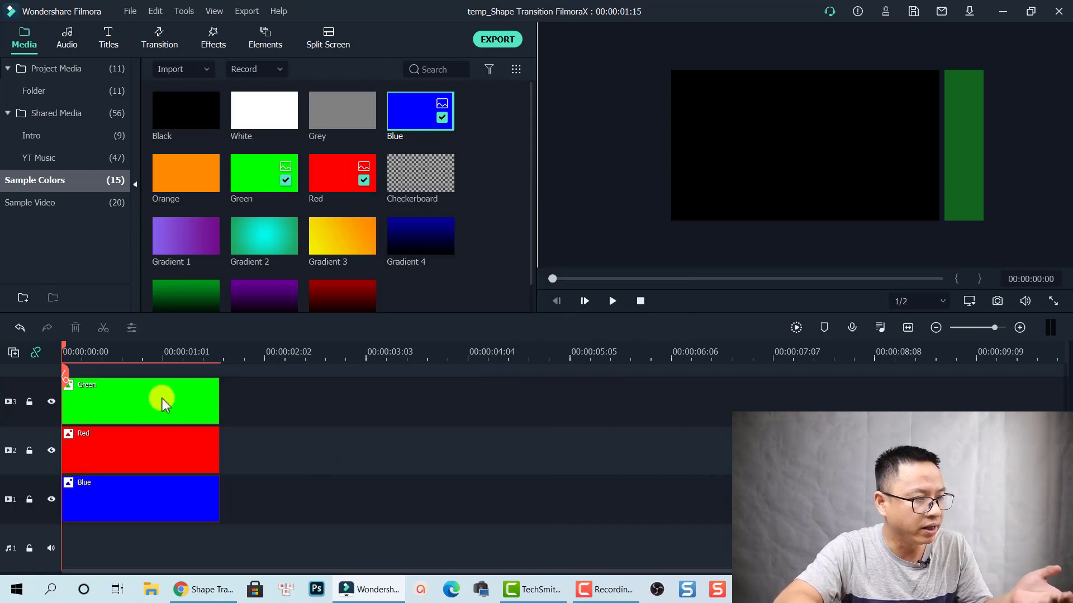
{"action": "left_click", "coordinate": [162, 402]}
{"action": "left_click_drag", "start_coordinate": [272, 390], "coordinate": [150, 486]}
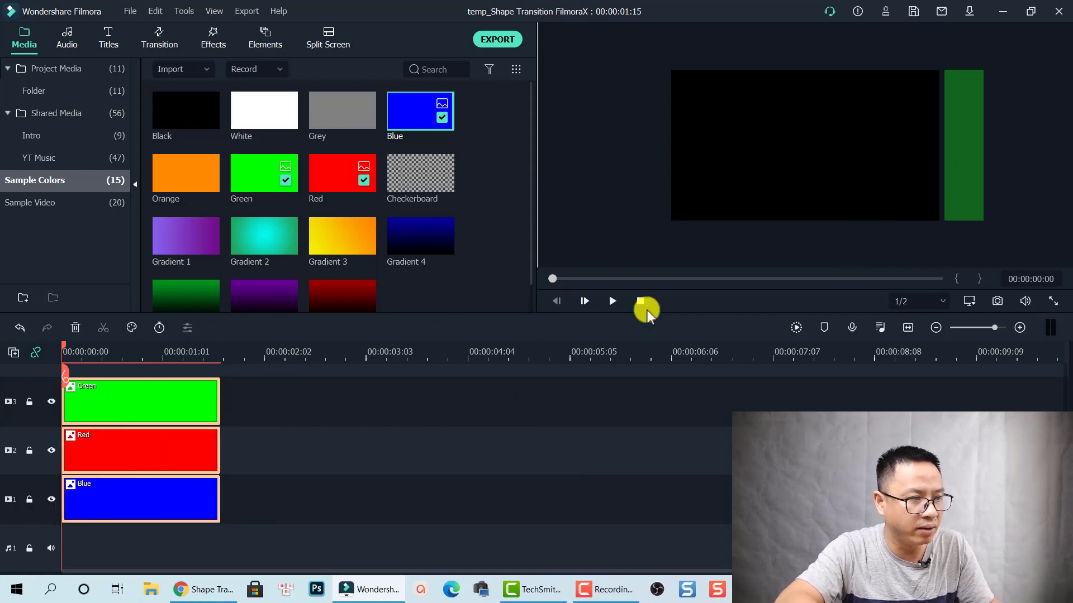
{"action": "left_click", "coordinate": [301, 440]}
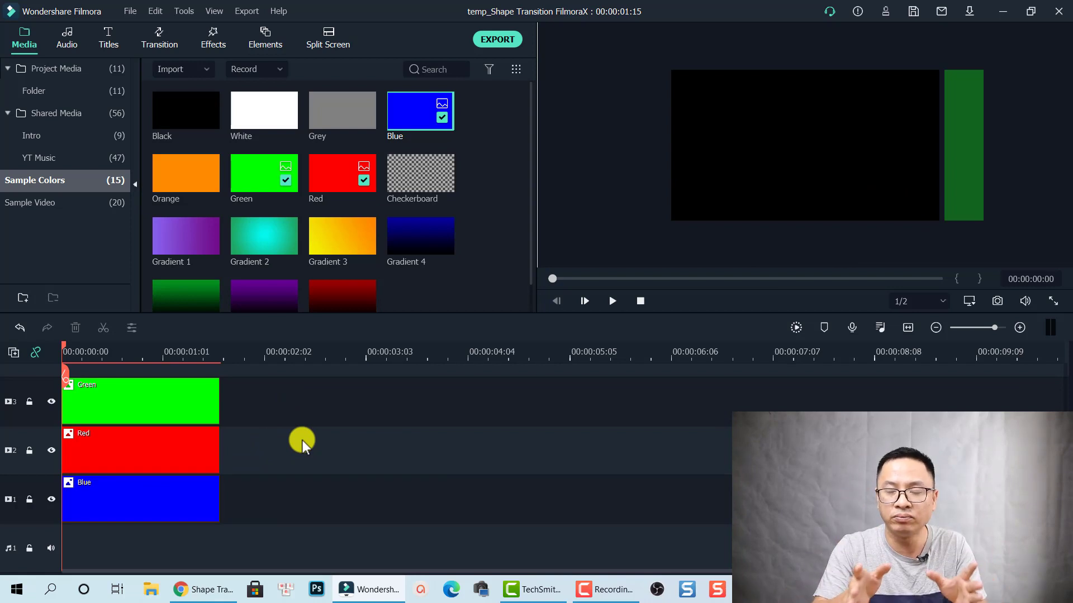
Step: Fit the timeline to the clips and add a custom animation keyframe at the start of the Green clip
{"action": "left_click", "coordinate": [116, 408]}
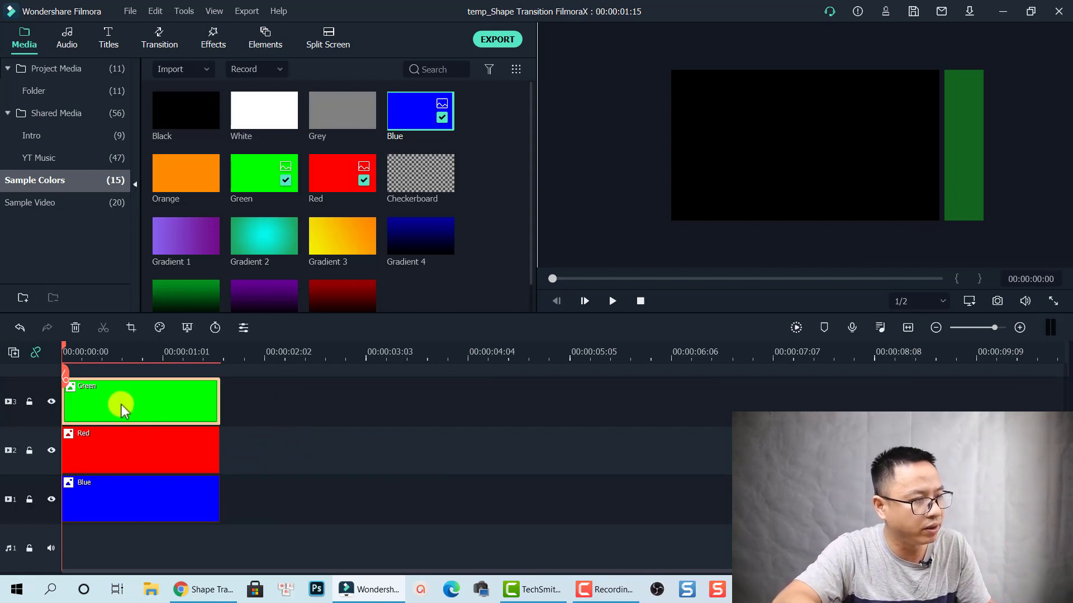
{"action": "left_click", "coordinate": [908, 327]}
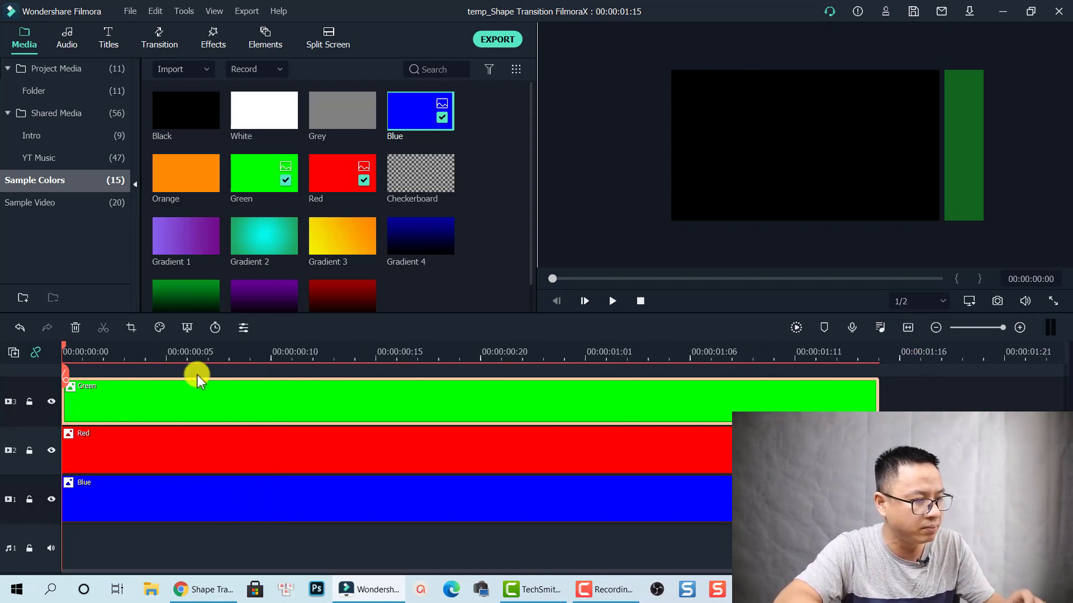
{"action": "right_click", "coordinate": [142, 404]}
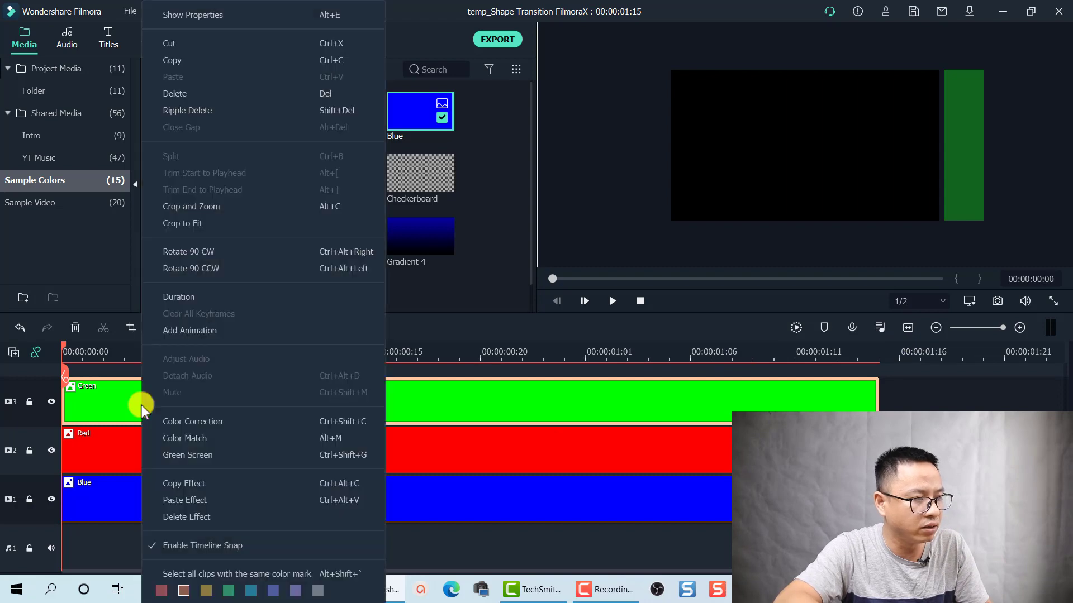
{"action": "left_click", "coordinate": [180, 331]}
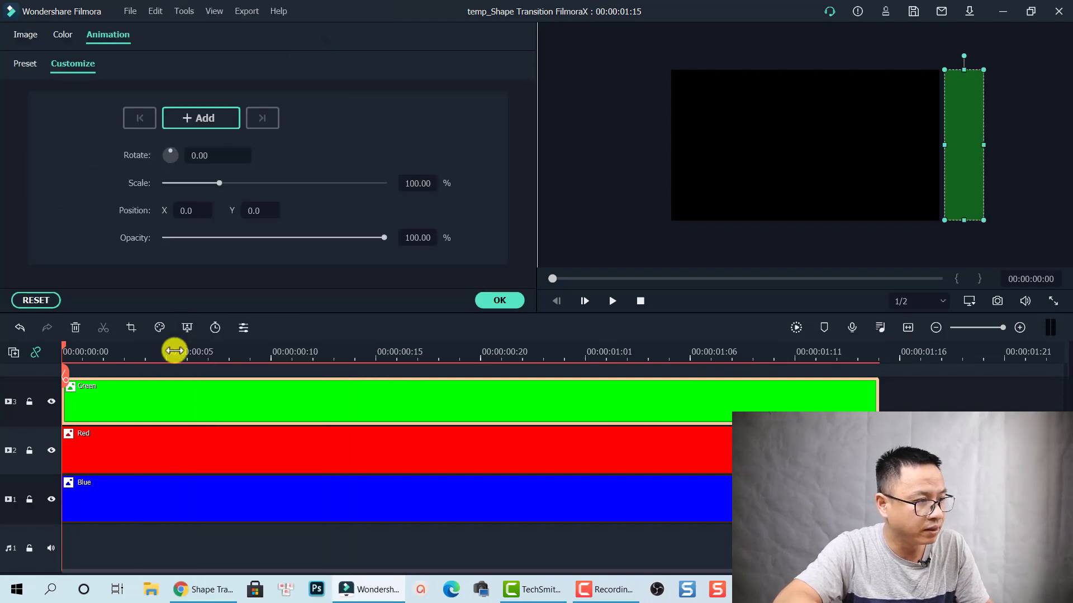
{"action": "left_click", "coordinate": [200, 119]}
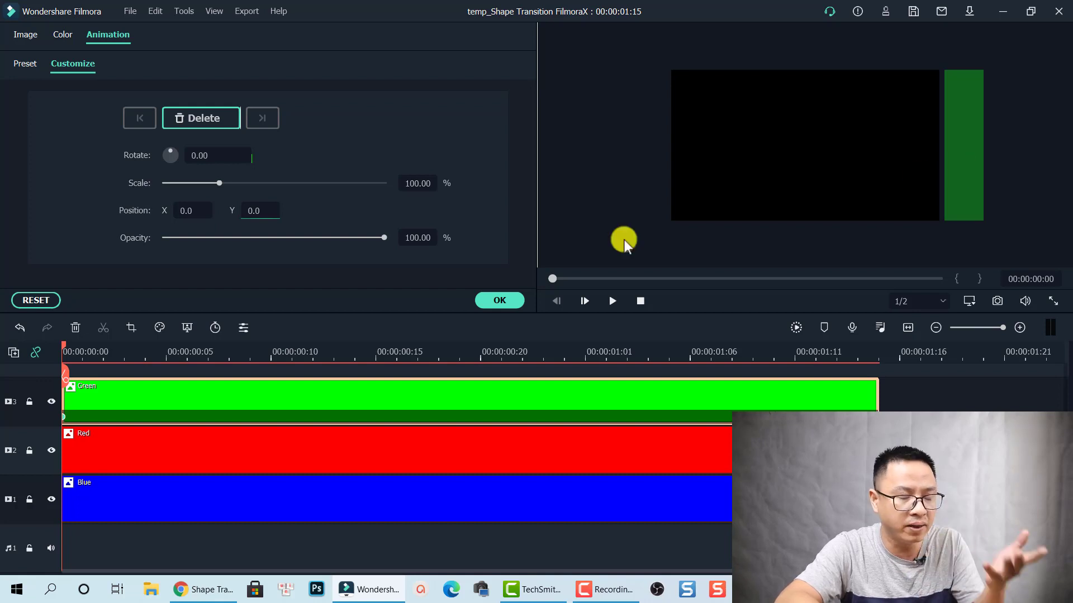
Step: At 00:00:00:17, move the green strip to the inner left edge of the video frame, X about -489.5, and play the animation from the start
{"action": "key", "text": "Right"}
{"action": "key", "text": "Right"}
{"action": "key", "text": "Right"}
{"action": "key", "text": "Right"}
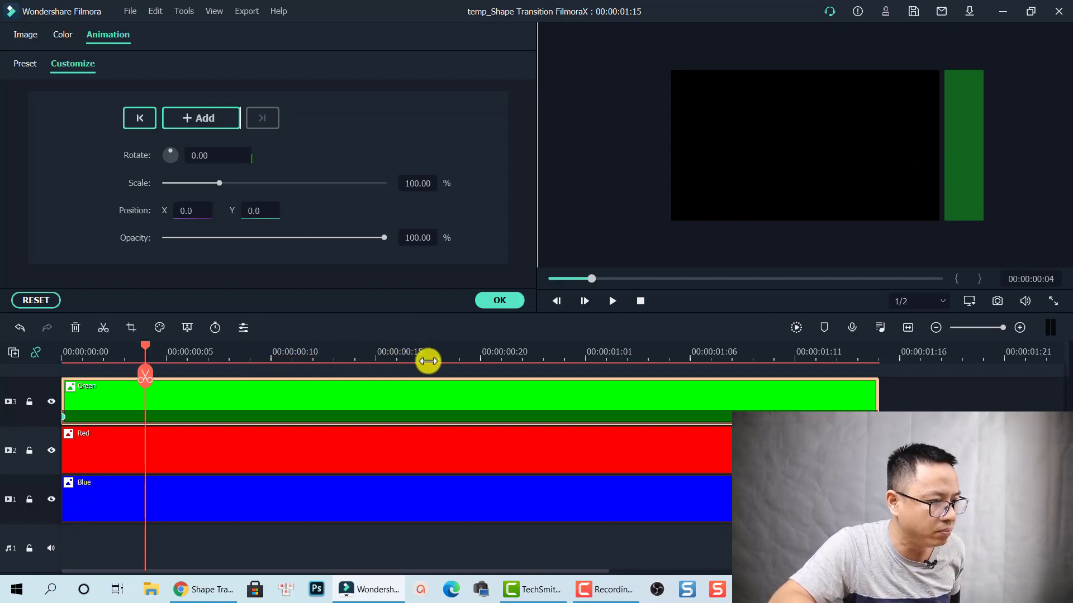
{"action": "left_click", "coordinate": [420, 360]}
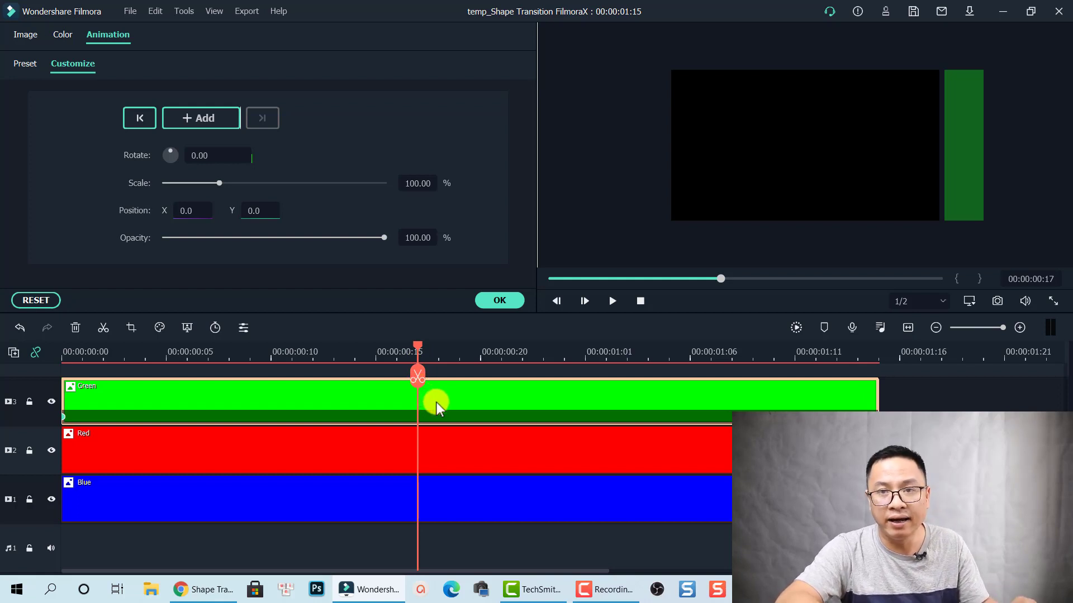
{"action": "left_click", "coordinate": [958, 173]}
{"action": "left_click_drag", "start_coordinate": [961, 170], "coordinate": [731, 161]}
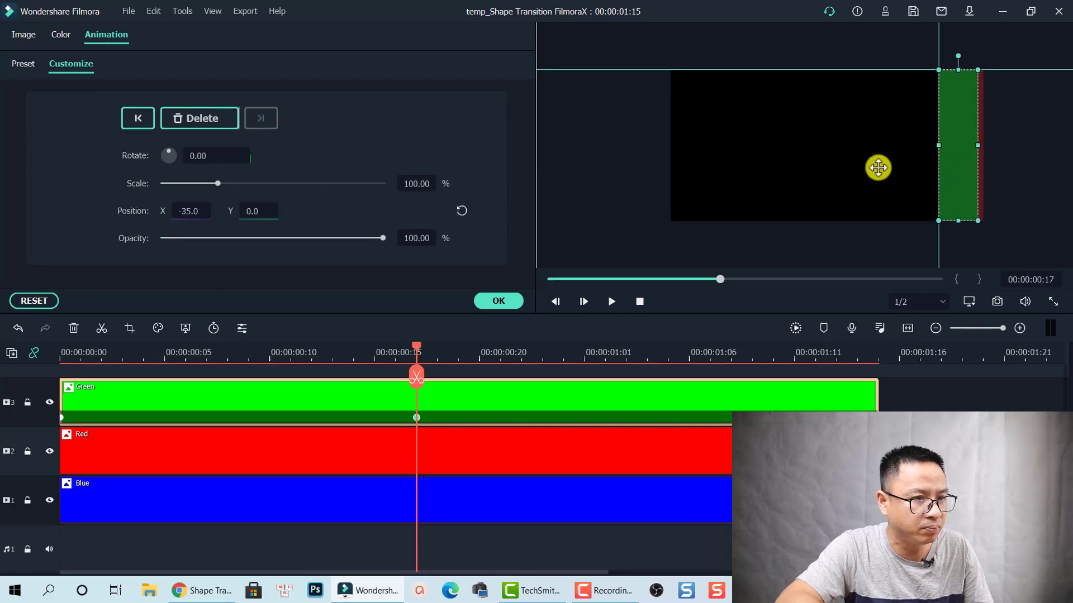
{"action": "left_click_drag", "start_coordinate": [453, 290], "coordinate": [384, 309]}
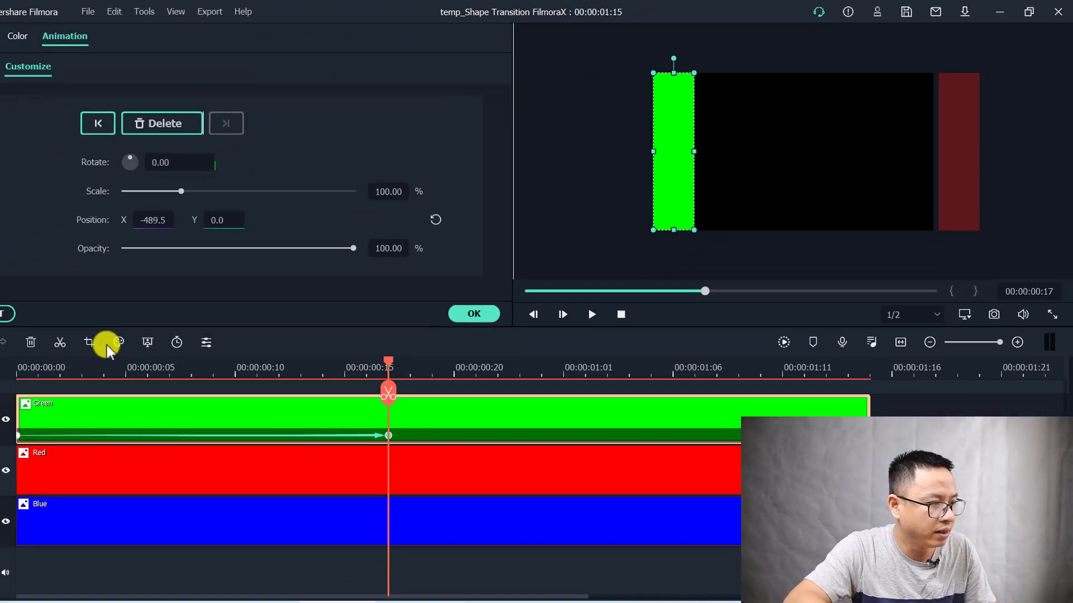
{"action": "left_click", "coordinate": [13, 363]}
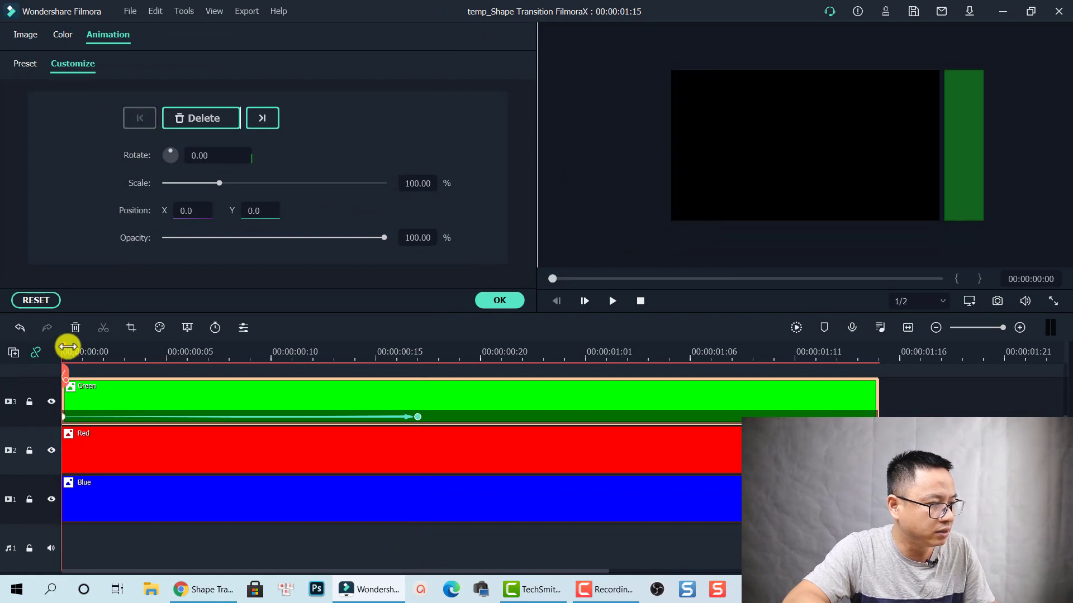
{"action": "key", "text": "space"}
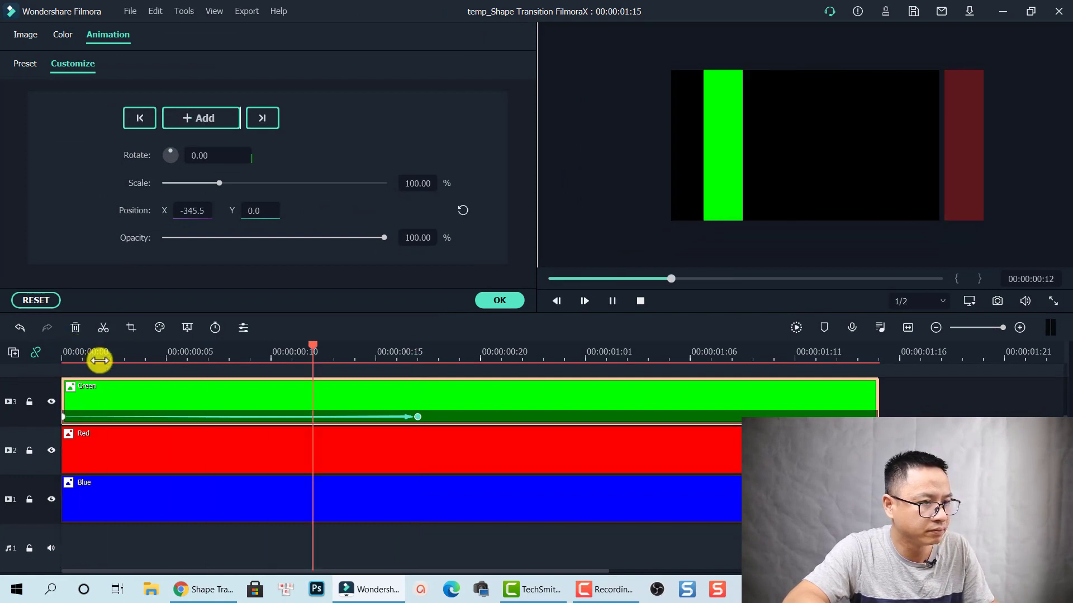
Step: Add a Green clip keyframe at 00:00:00:21 that holds the strip at the frame's left edge
{"action": "left_click", "coordinate": [505, 360]}
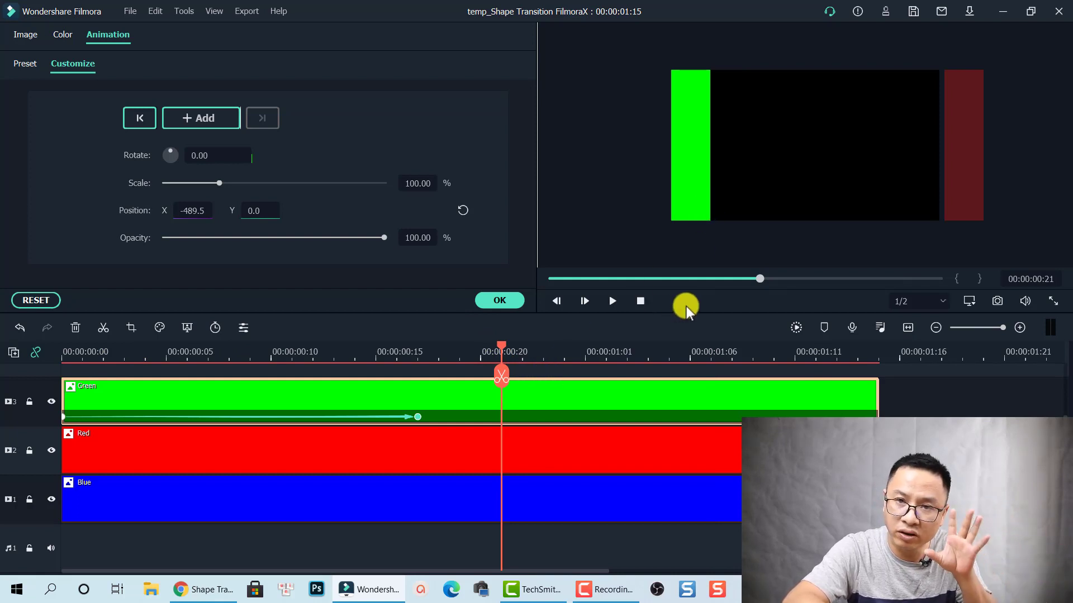
{"action": "left_click", "coordinate": [539, 399]}
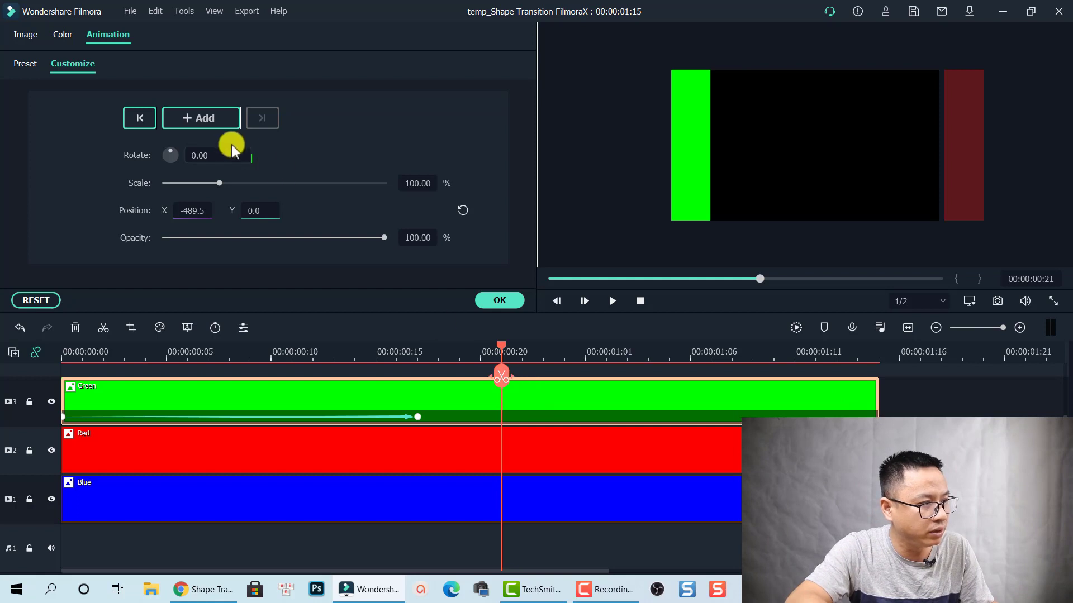
{"action": "left_click", "coordinate": [209, 122]}
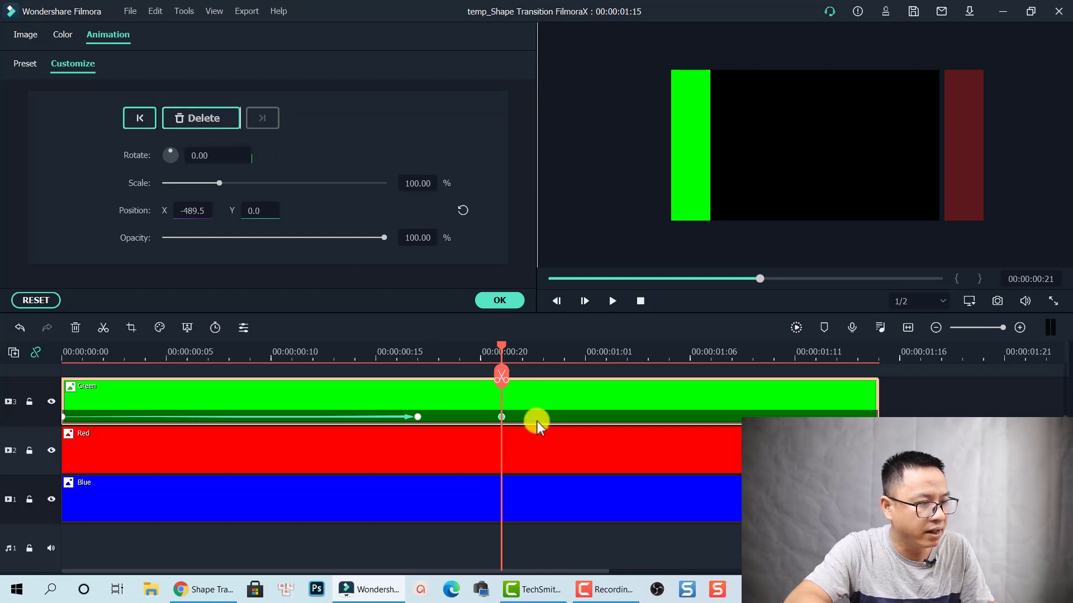
Step: At 00:00:01:12, move the green strip just outside the frame's left edge, X about -580.6, and play the animation from the start
{"action": "left_click_drag", "start_coordinate": [499, 345], "coordinate": [822, 370]}
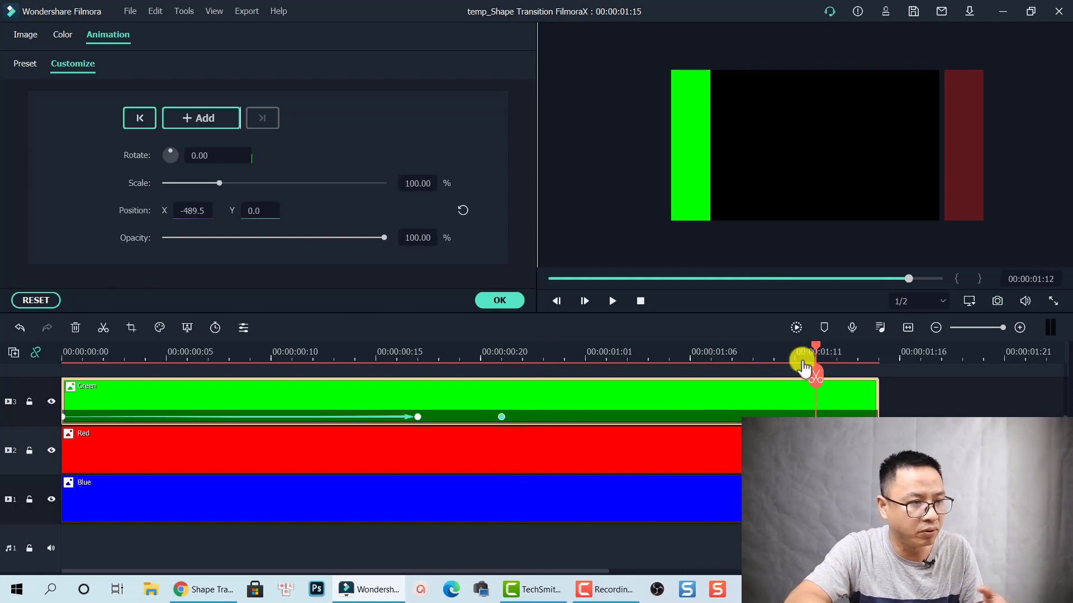
{"action": "left_click", "coordinate": [688, 160]}
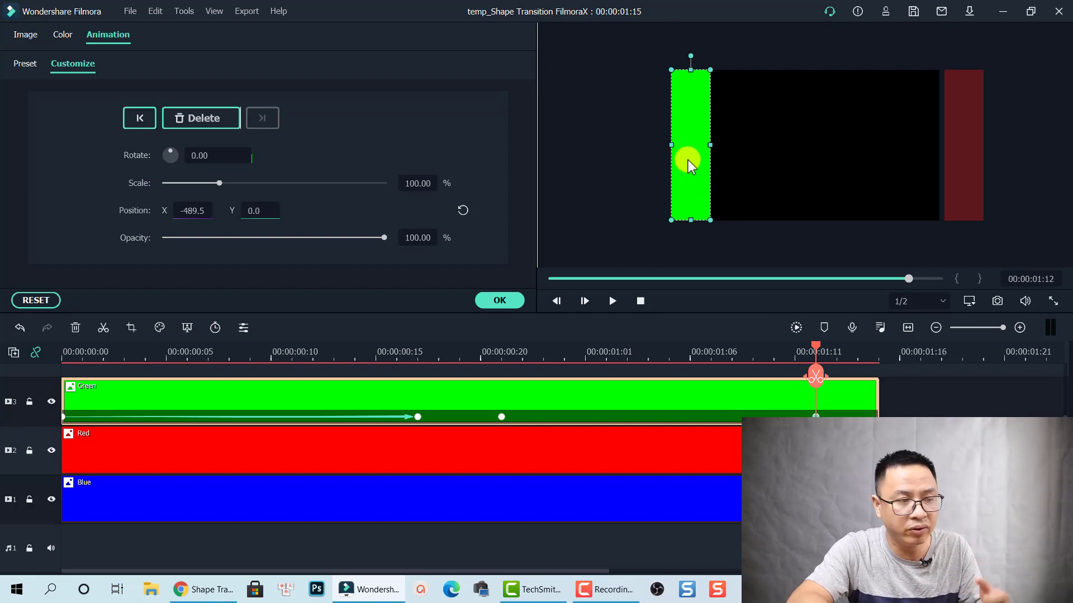
{"action": "left_click_drag", "start_coordinate": [688, 160], "coordinate": [635, 160]}
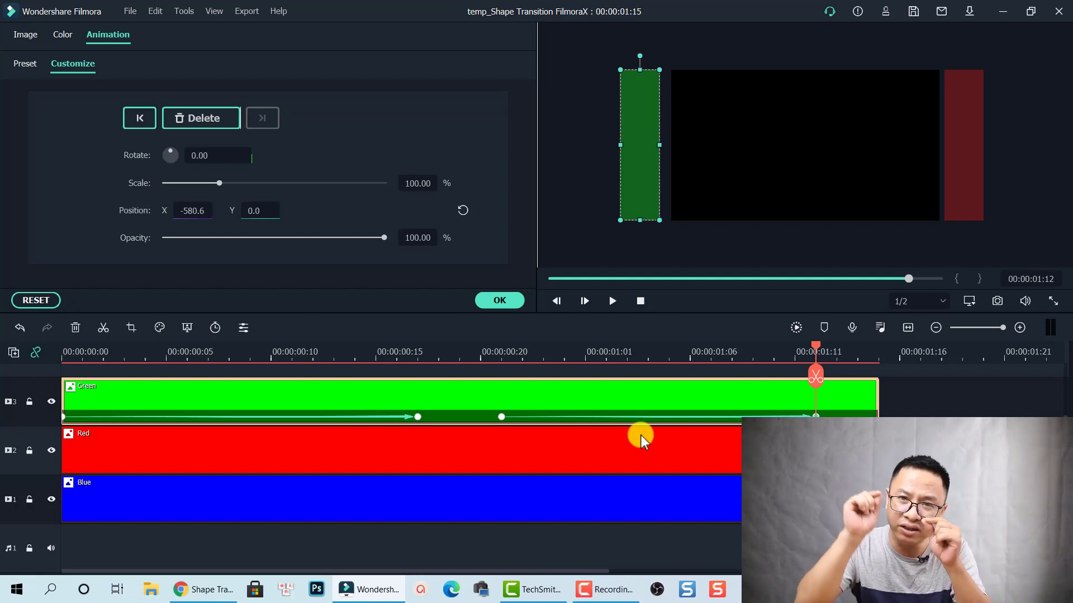
{"action": "left_click", "coordinate": [62, 357]}
{"action": "key", "text": "space"}
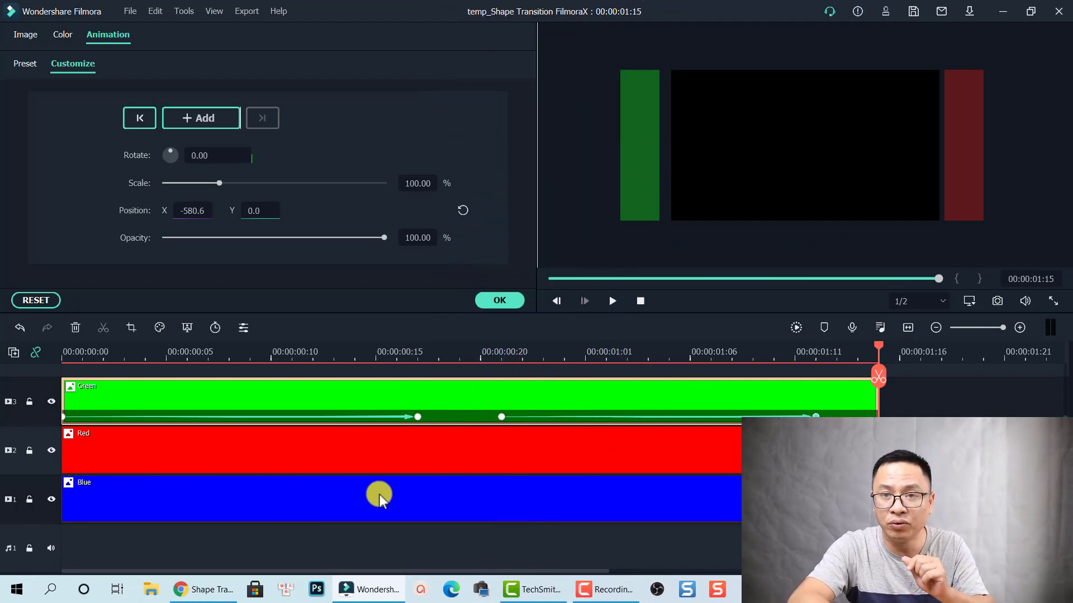
Step: Add a Red clip keyframe at its start and, at 00:00:00:17, move the red strip to the frame's inner left edge, X about -489.5
{"action": "left_click", "coordinate": [65, 352]}
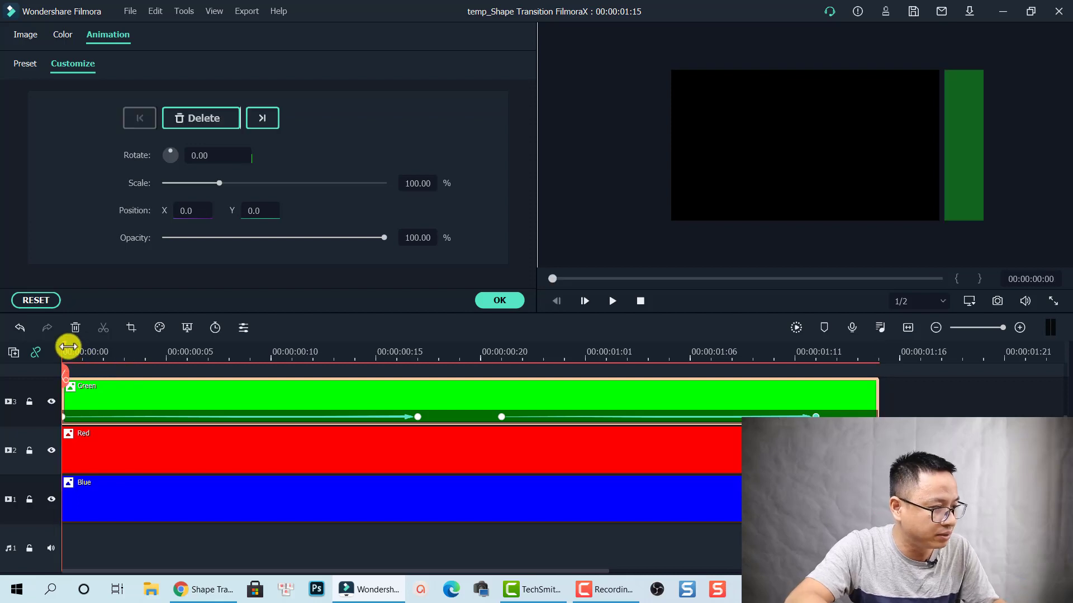
{"action": "left_click", "coordinate": [106, 459]}
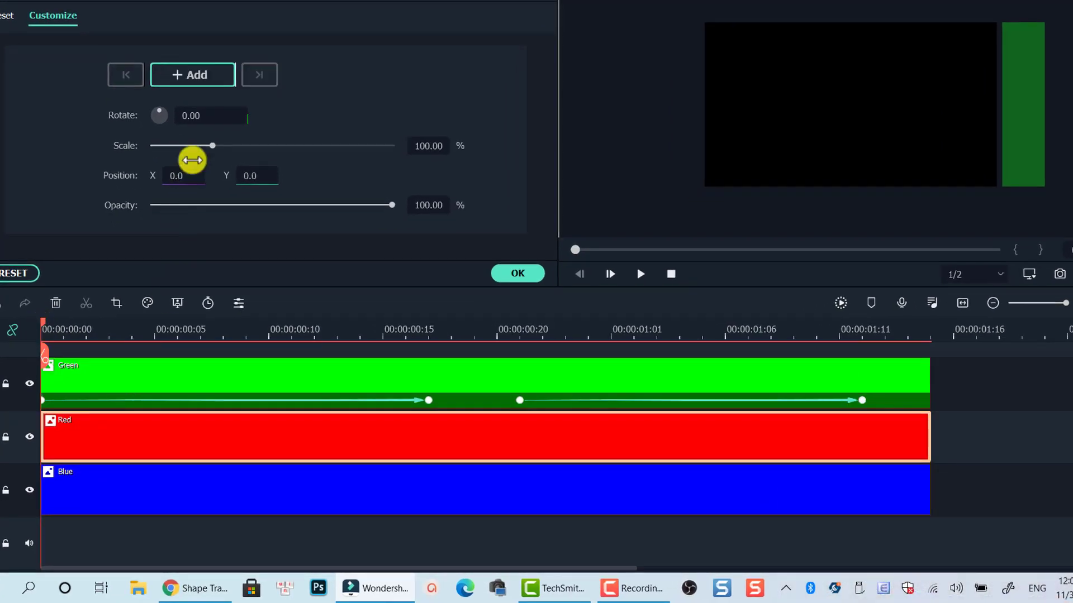
{"action": "left_click", "coordinate": [196, 77]}
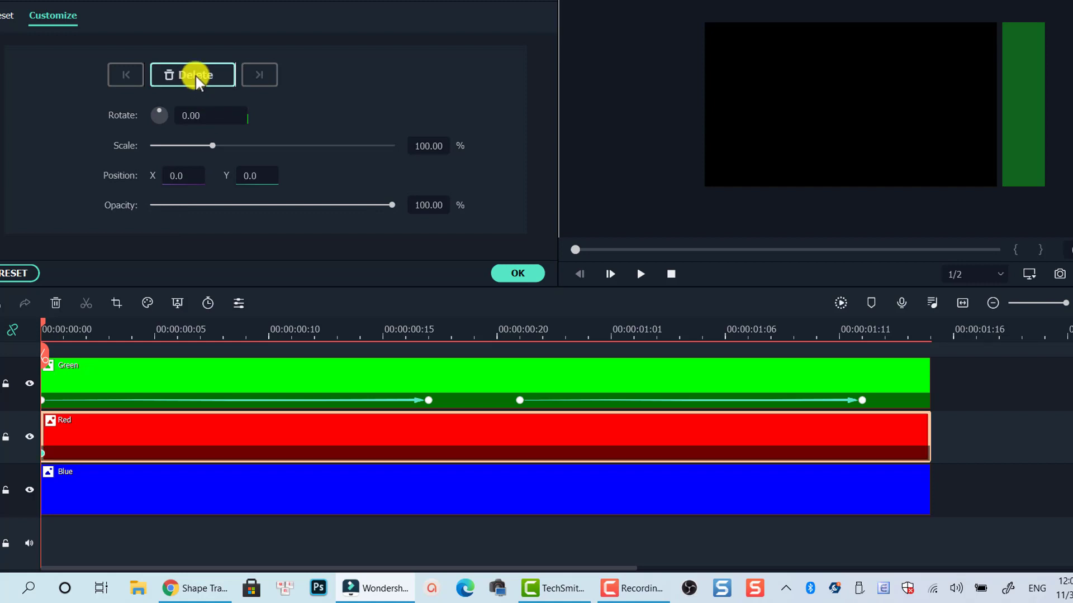
{"action": "left_click", "coordinate": [434, 333]}
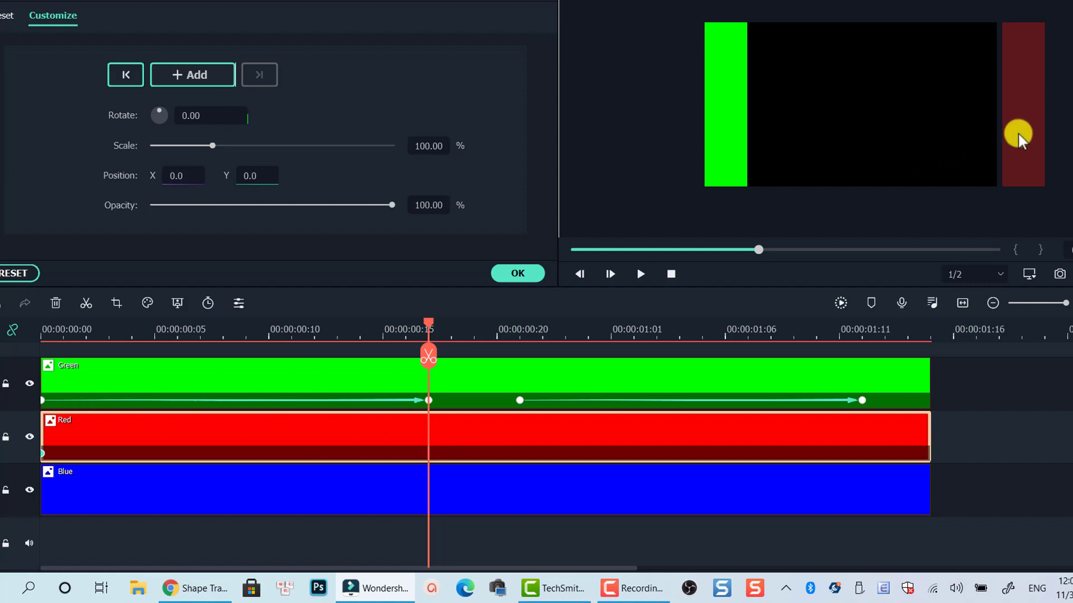
{"action": "left_click_drag", "start_coordinate": [1018, 134], "coordinate": [722, 125]}
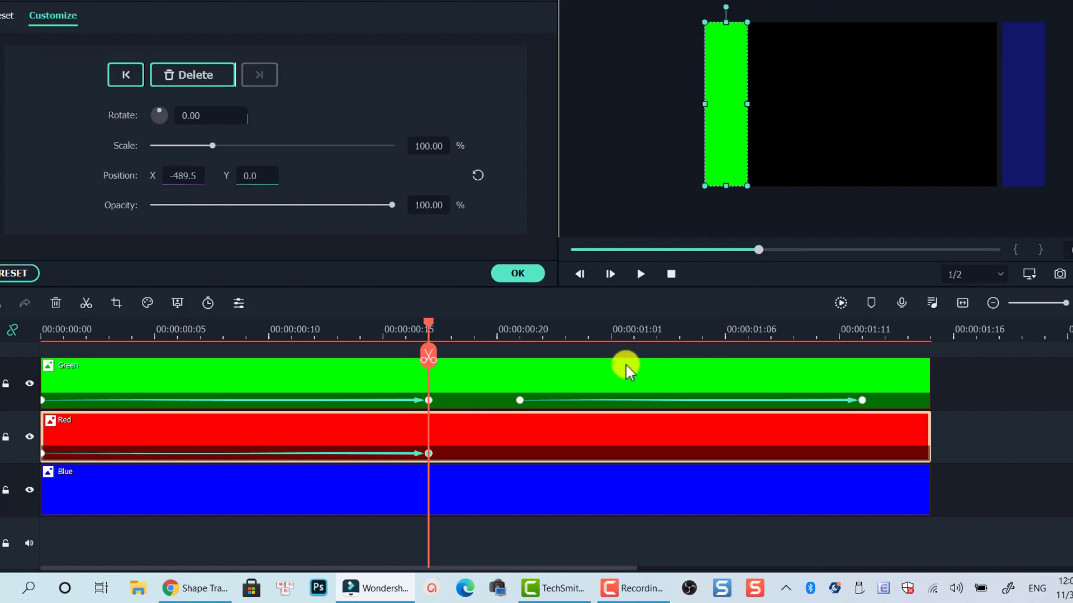
Step: Add a holding keyframe on the Red clip at 00:00:00:21, and at 00:00:01:12 move the strip just outside the frame's left edge, X about -580.6
{"action": "left_click", "coordinate": [521, 336]}
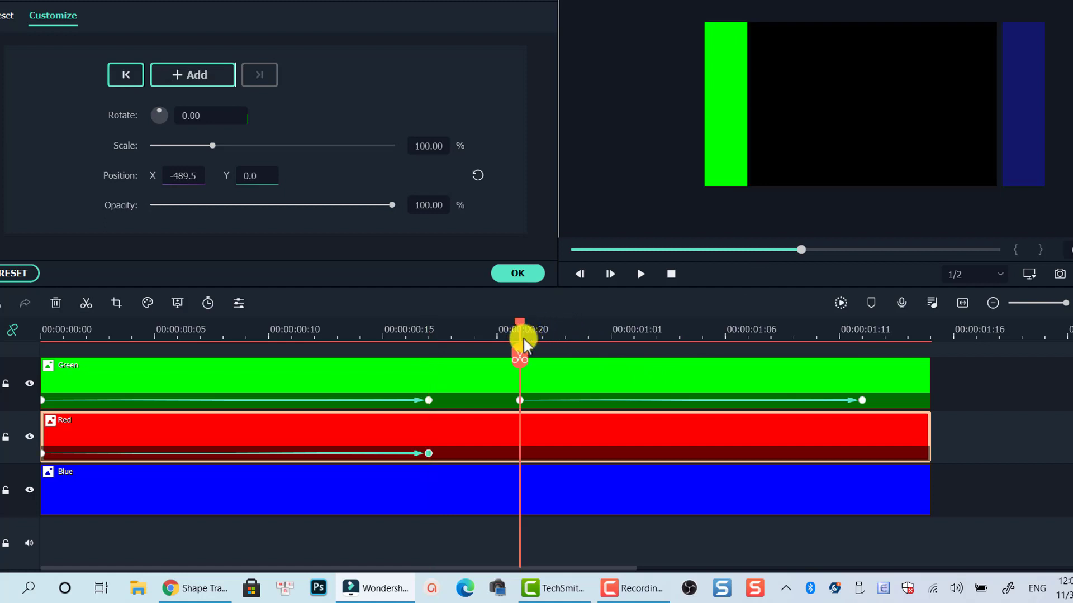
{"action": "left_click", "coordinate": [543, 426]}
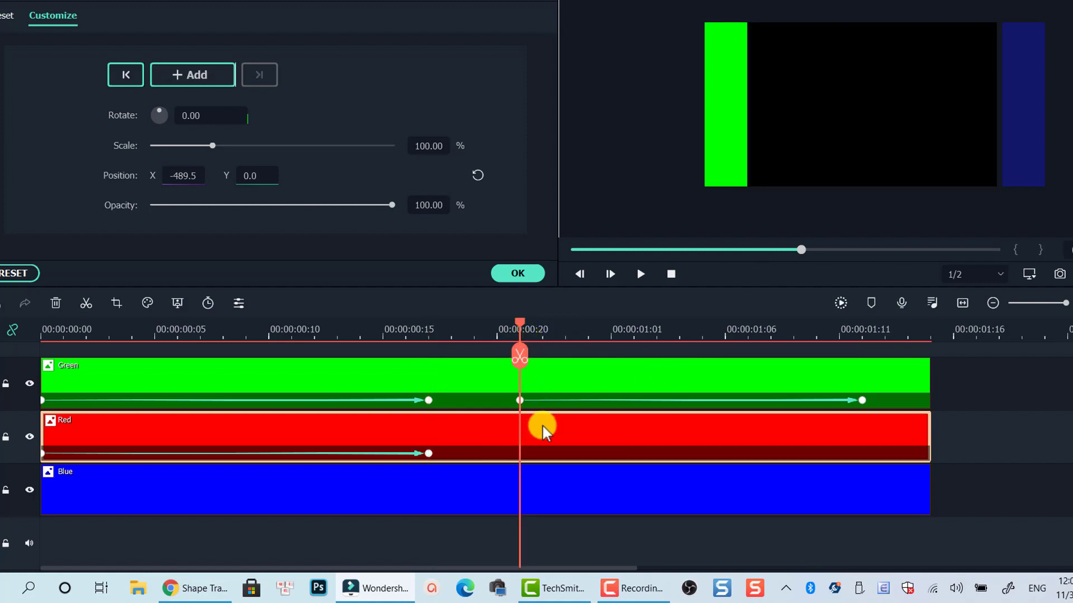
{"action": "left_click", "coordinate": [191, 74]}
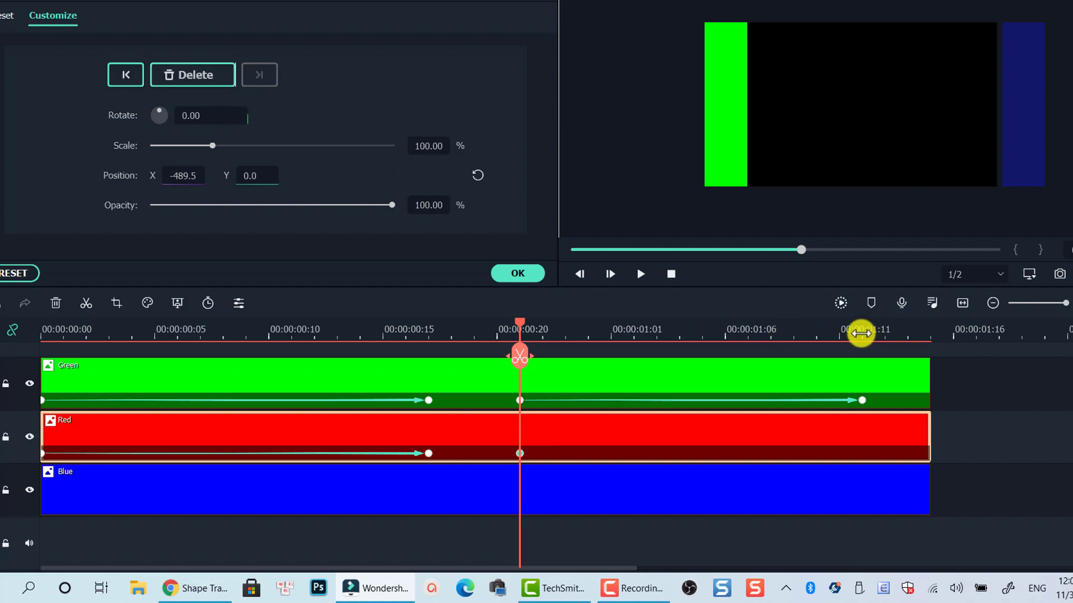
{"action": "left_click", "coordinate": [841, 329]}
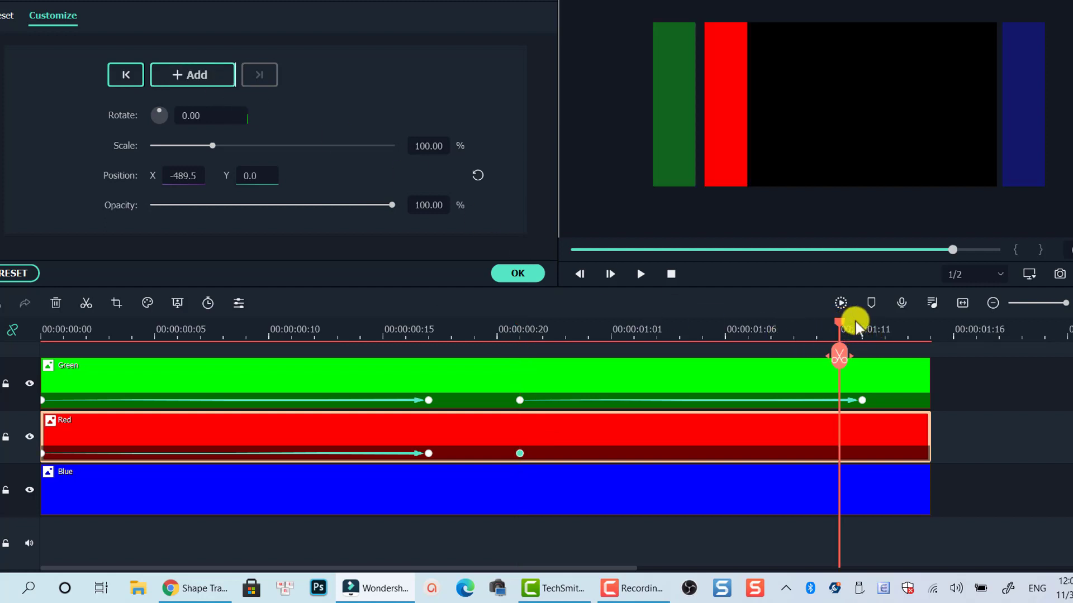
{"action": "left_click_drag", "start_coordinate": [852, 329], "coordinate": [863, 329]}
{"action": "left_click_drag", "start_coordinate": [728, 127], "coordinate": [675, 119]}
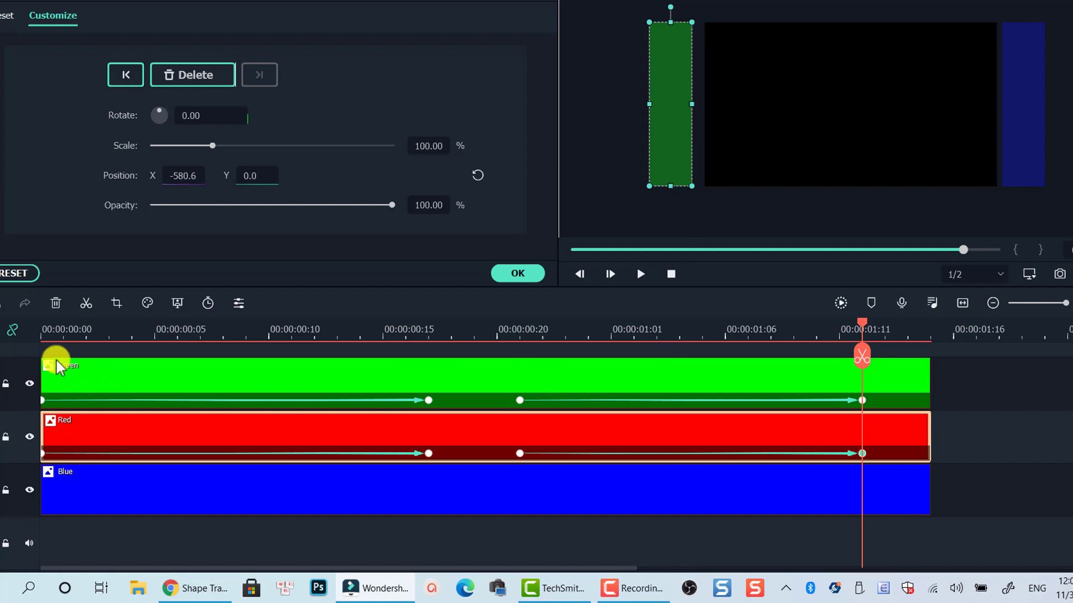
Step: Add a Blue clip keyframe at its start and, at 00:00:00:17, move the blue strip to the frame's inner left edge, X about -489.5
{"action": "left_click", "coordinate": [45, 326]}
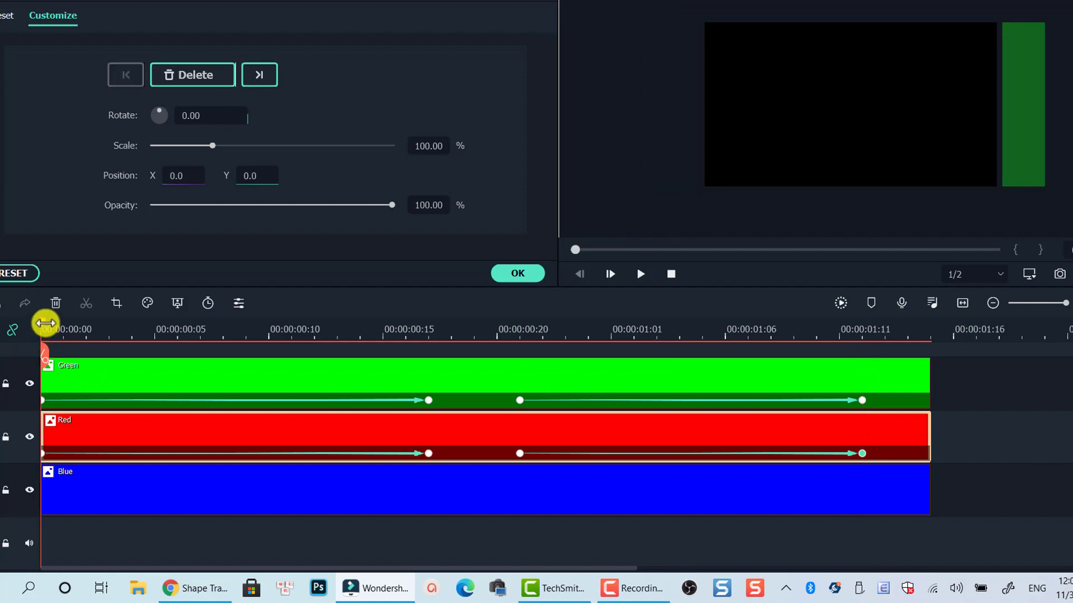
{"action": "left_click", "coordinate": [79, 488]}
{"action": "left_click", "coordinate": [191, 76]}
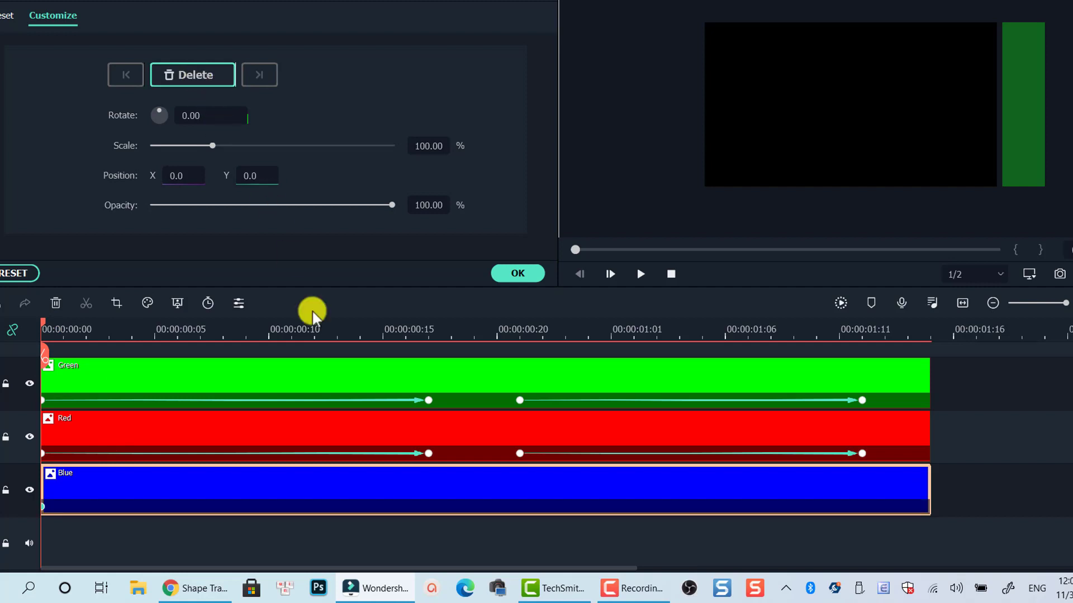
{"action": "left_click", "coordinate": [429, 336]}
{"action": "left_click_drag", "start_coordinate": [1033, 143], "coordinate": [730, 134]}
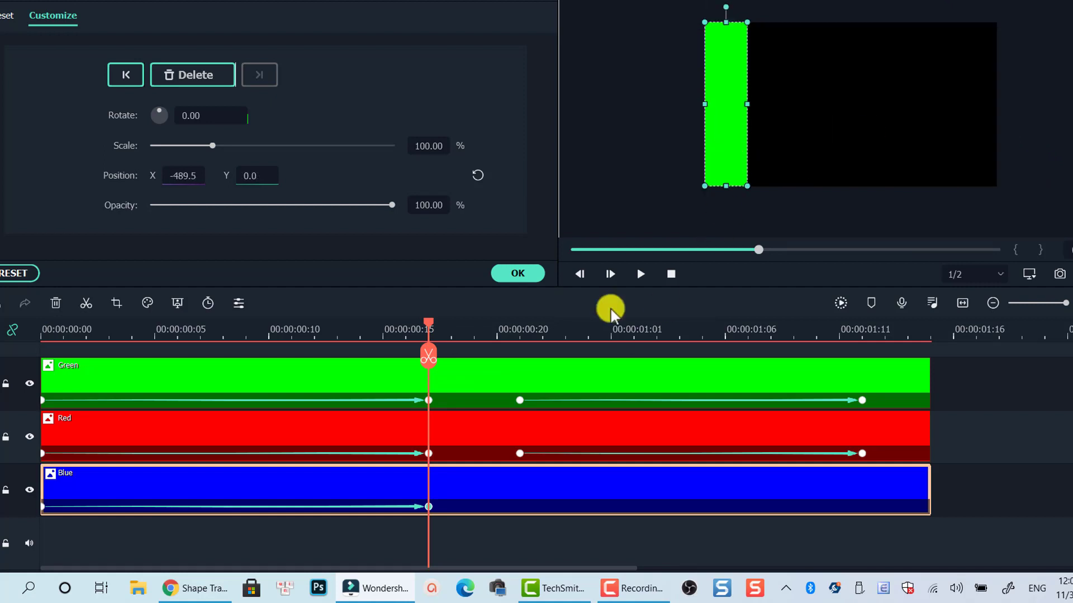
Step: Add a holding keyframe on the Blue clip at 00:00:00:21, and at 00:00:01:12 move the strip just outside the frame's left edge, X about -580.6
{"action": "left_click", "coordinate": [512, 330]}
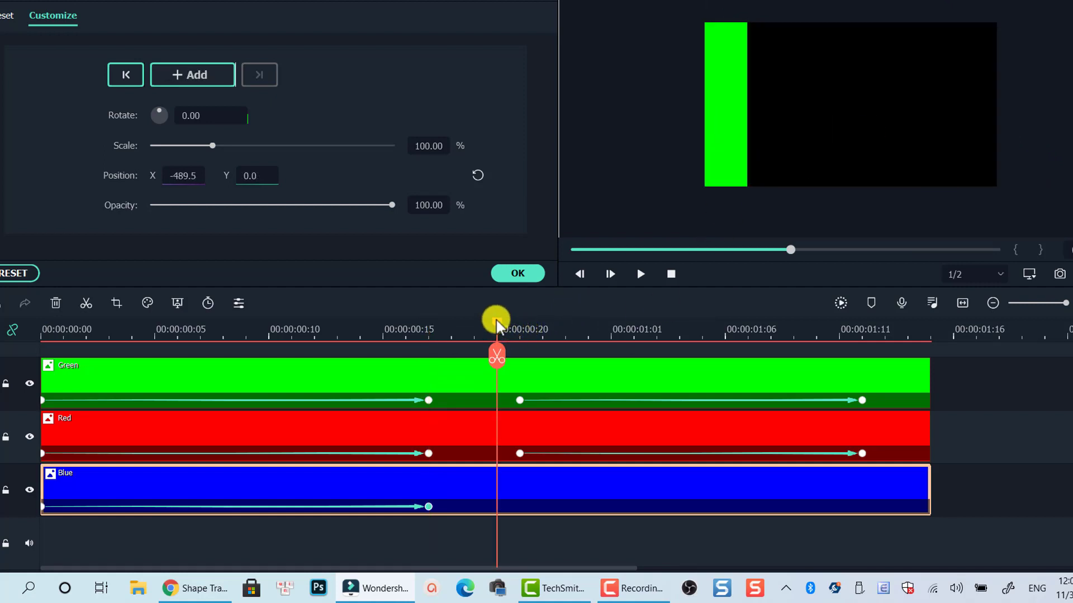
{"action": "left_click", "coordinate": [520, 329]}
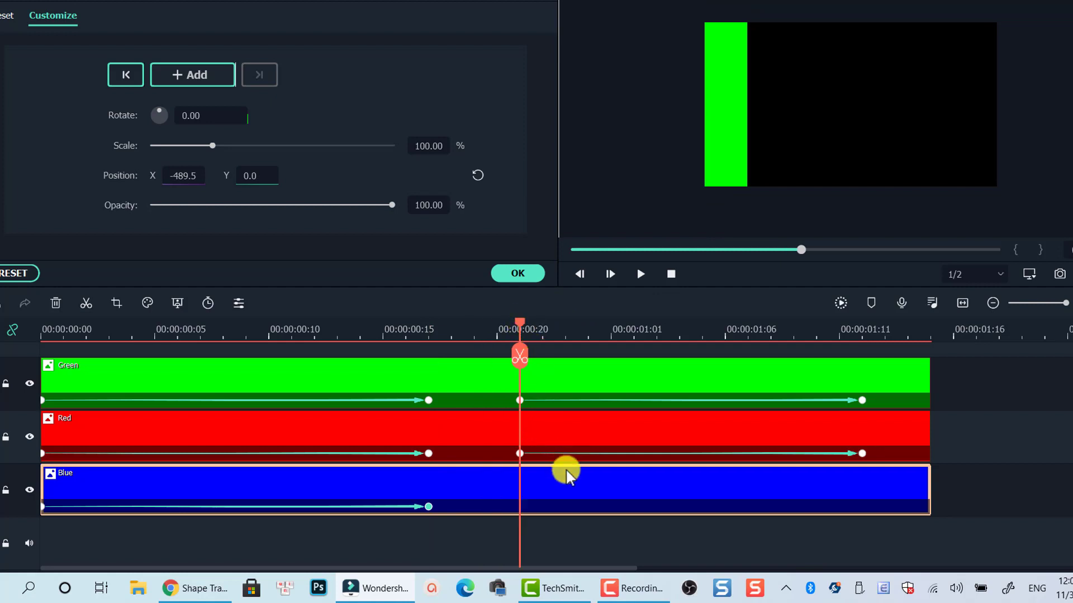
{"action": "left_click", "coordinate": [207, 73]}
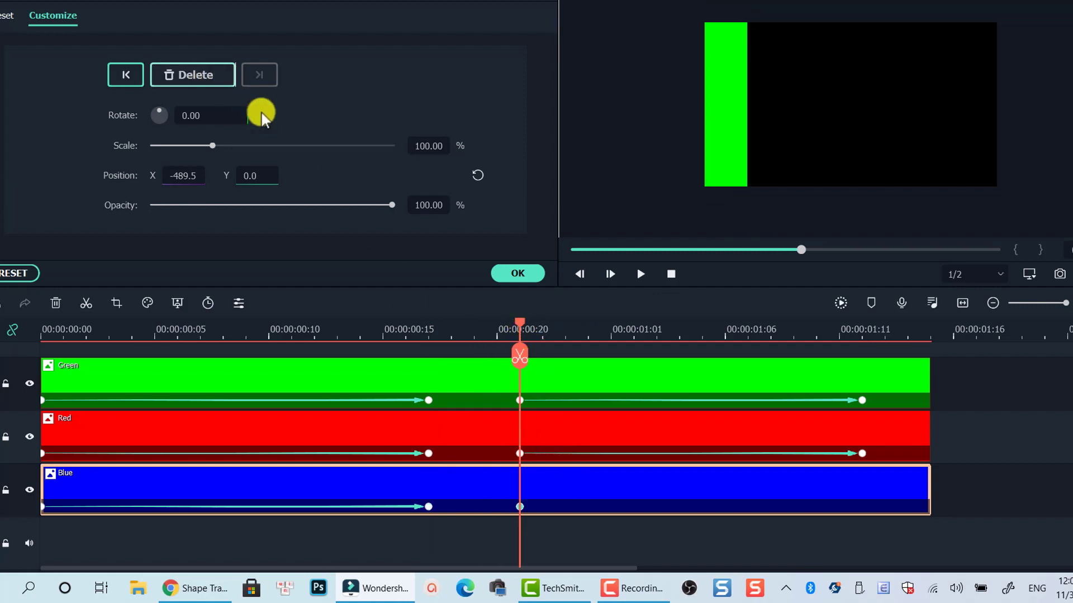
{"action": "left_click", "coordinate": [866, 331]}
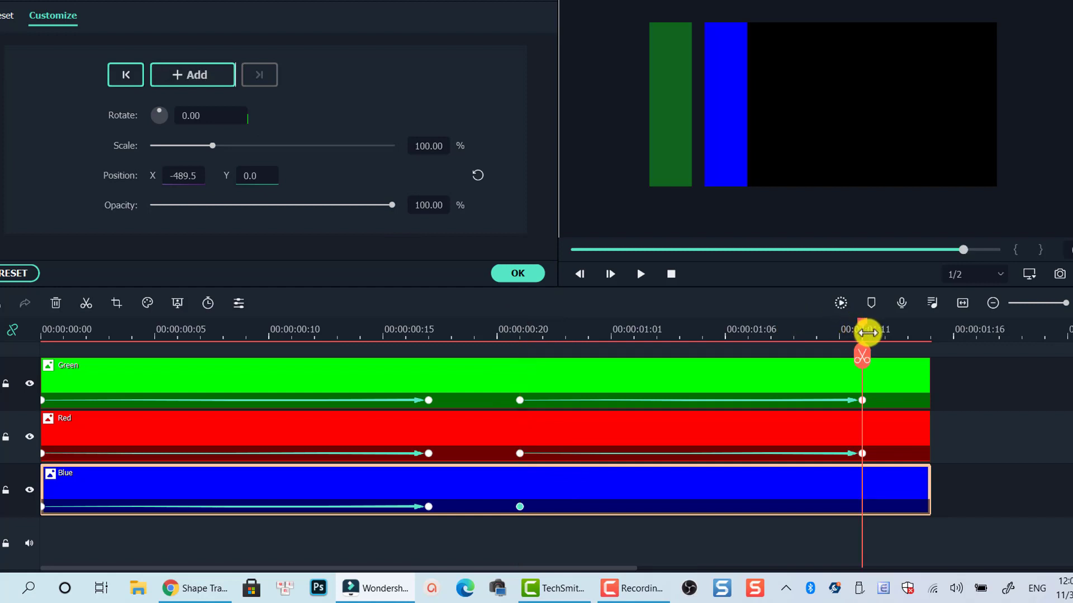
{"action": "left_click", "coordinate": [724, 124]}
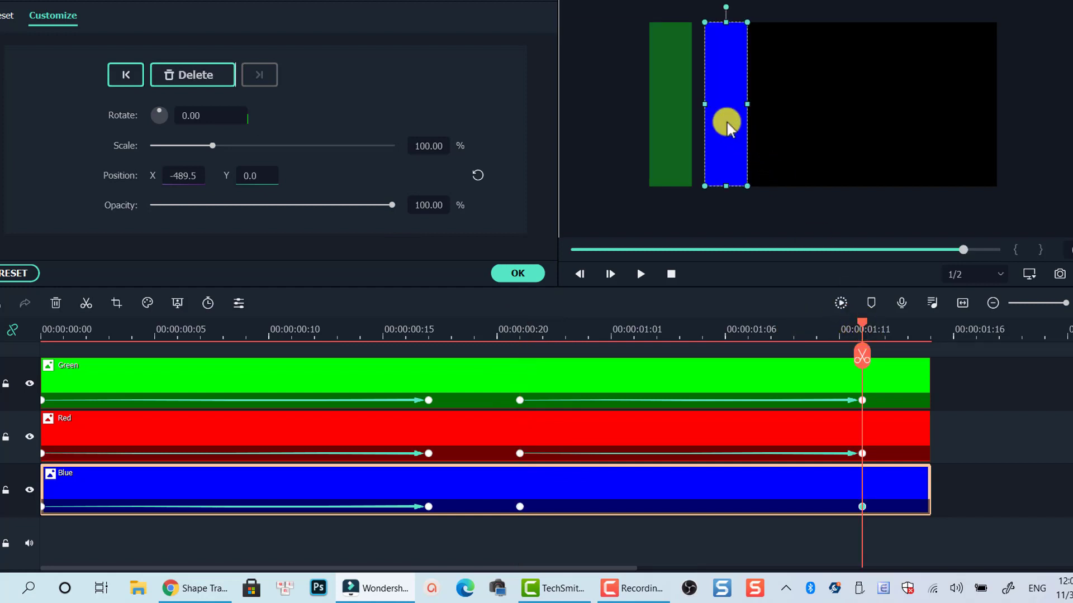
{"action": "left_click_drag", "start_coordinate": [725, 121], "coordinate": [670, 121]}
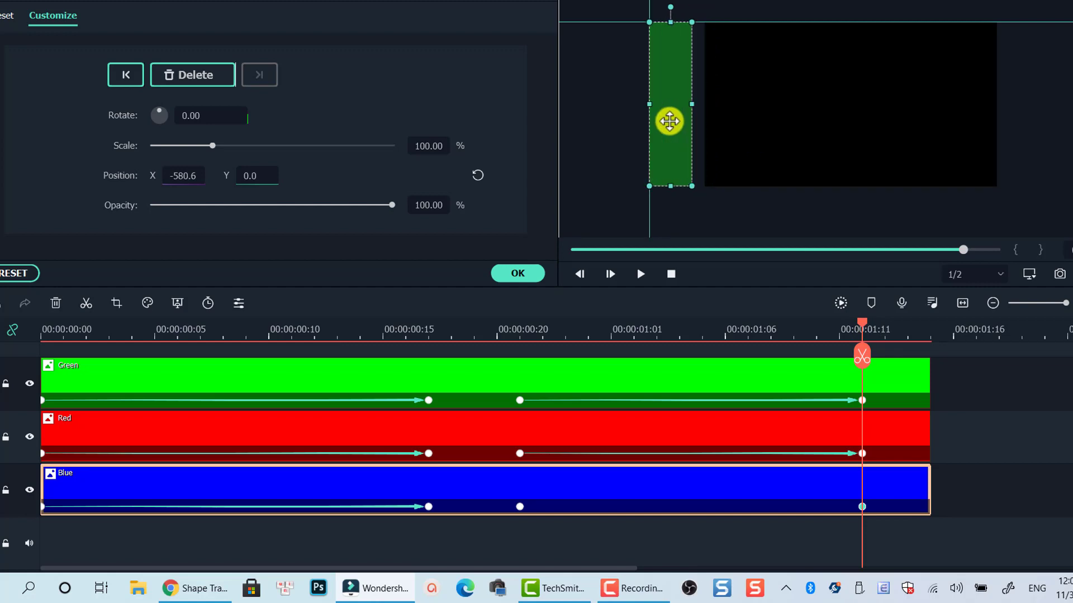
Step: Deselect the clips and play the animation of all three strips from the start
{"action": "left_click", "coordinate": [1005, 447]}
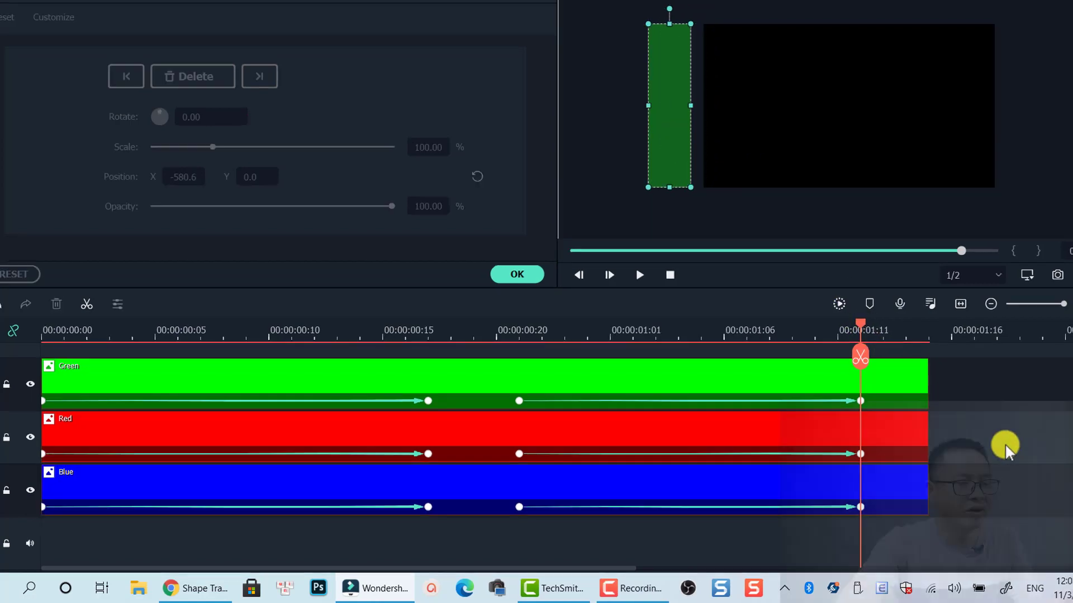
{"action": "left_click", "coordinate": [56, 322]}
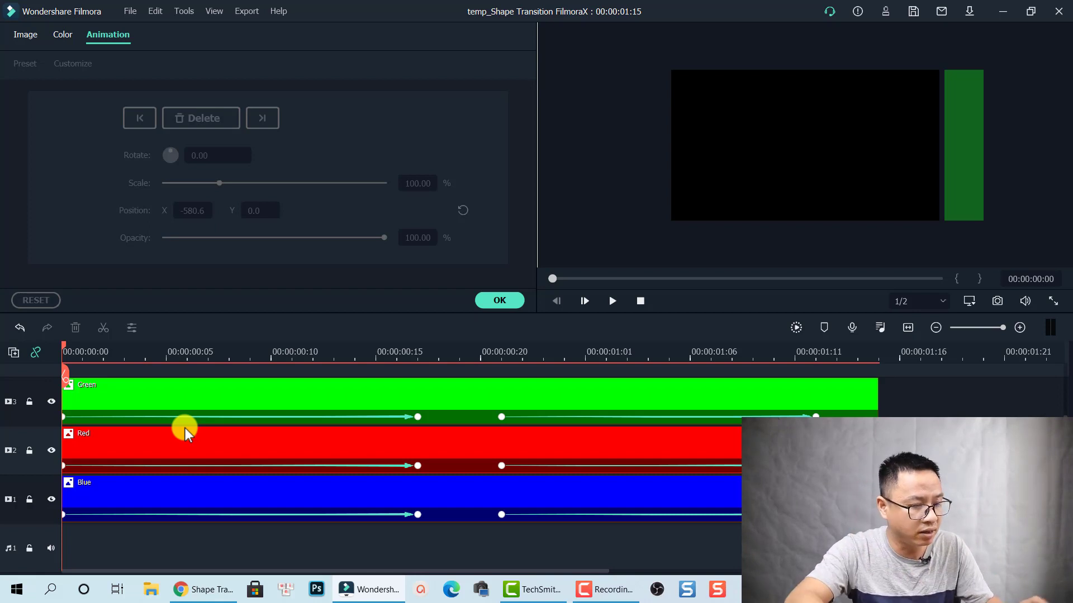
{"action": "key", "text": "space"}
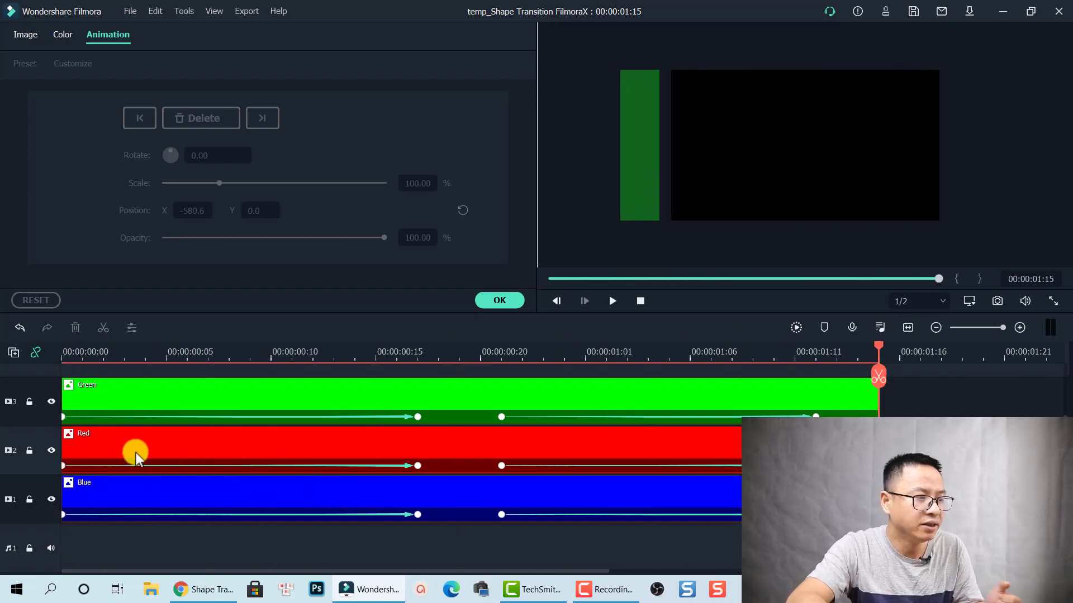
Step: Find the frame where the green strip is fully inside the video, 00:00:00:03, and shift the Red clip to start there
{"action": "left_click", "coordinate": [144, 355]}
{"action": "left_click", "coordinate": [223, 394]}
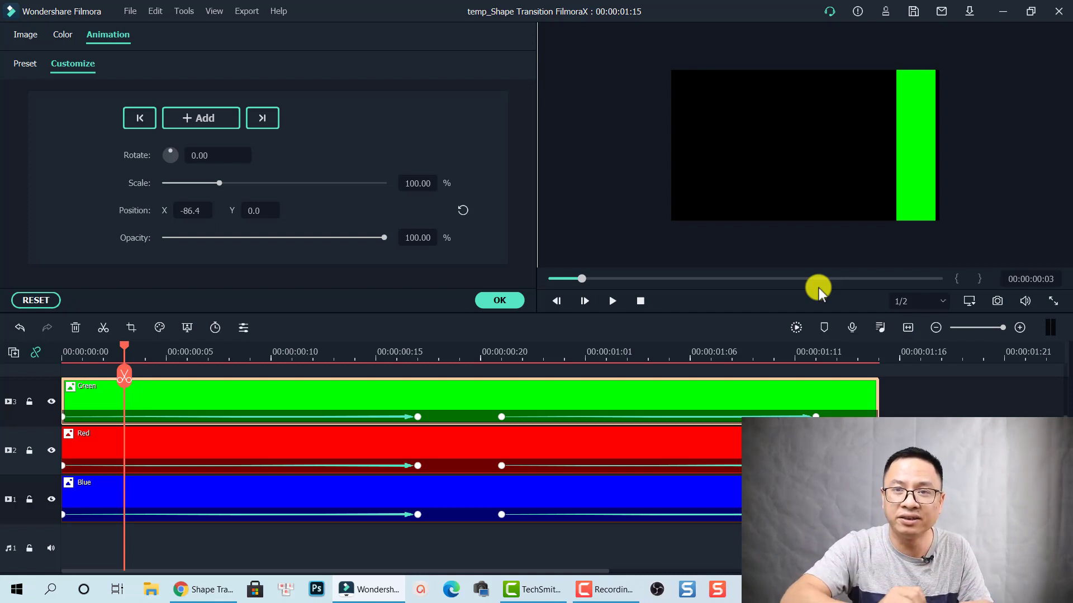
{"action": "left_click", "coordinate": [78, 356]}
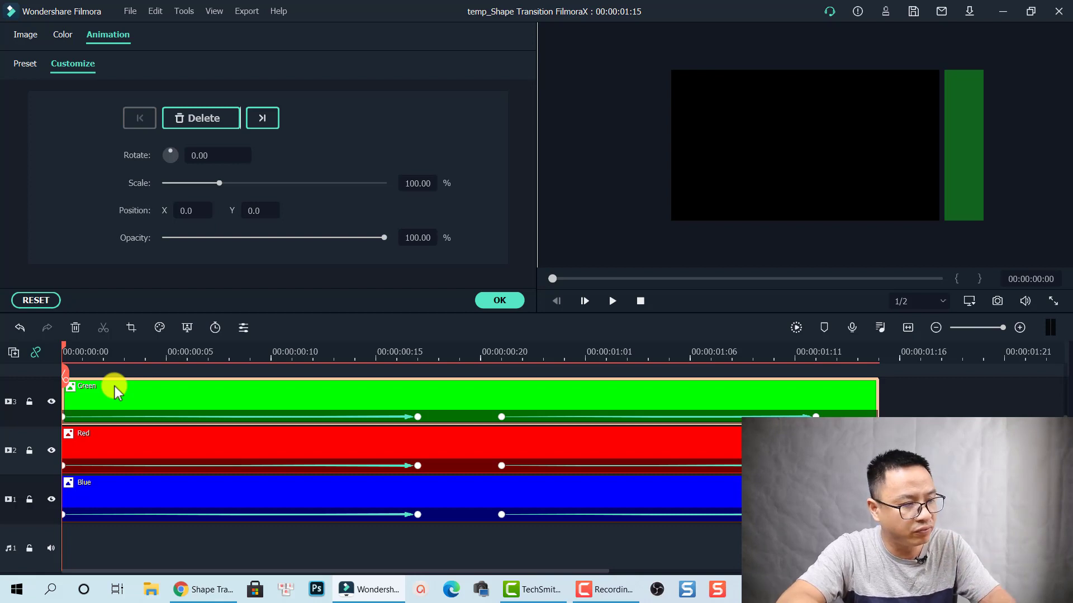
{"action": "key", "text": "Right"}
{"action": "key", "text": "Right"}
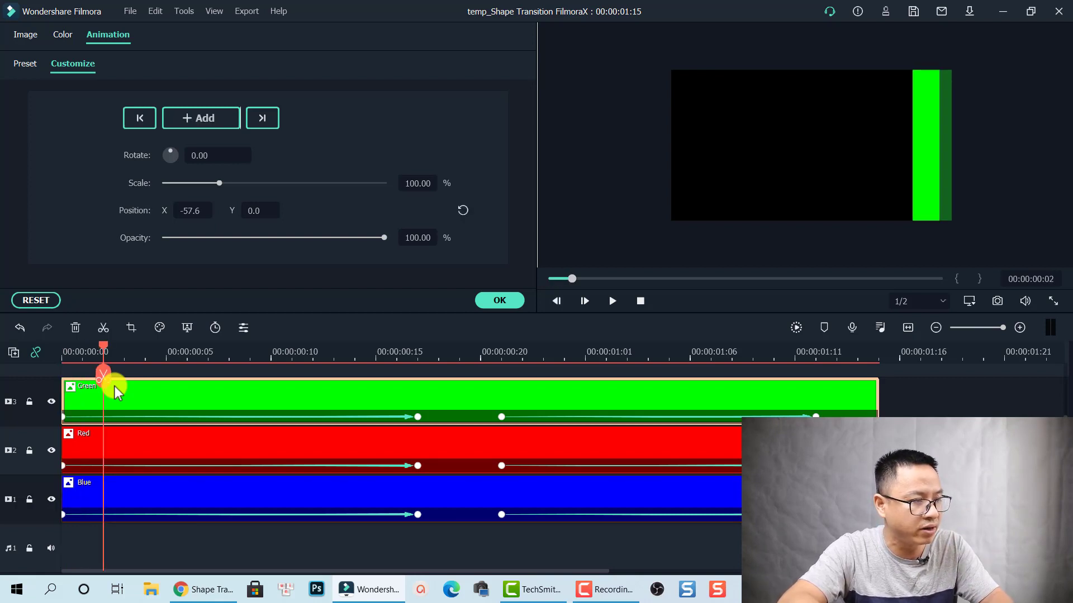
{"action": "key", "text": "Right"}
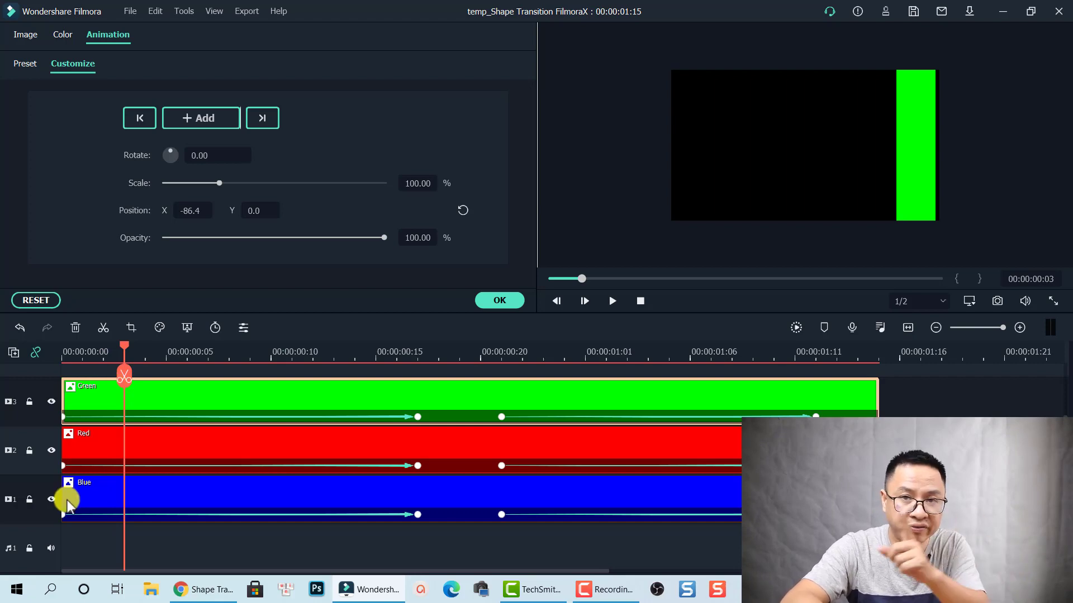
{"action": "left_click", "coordinate": [141, 444]}
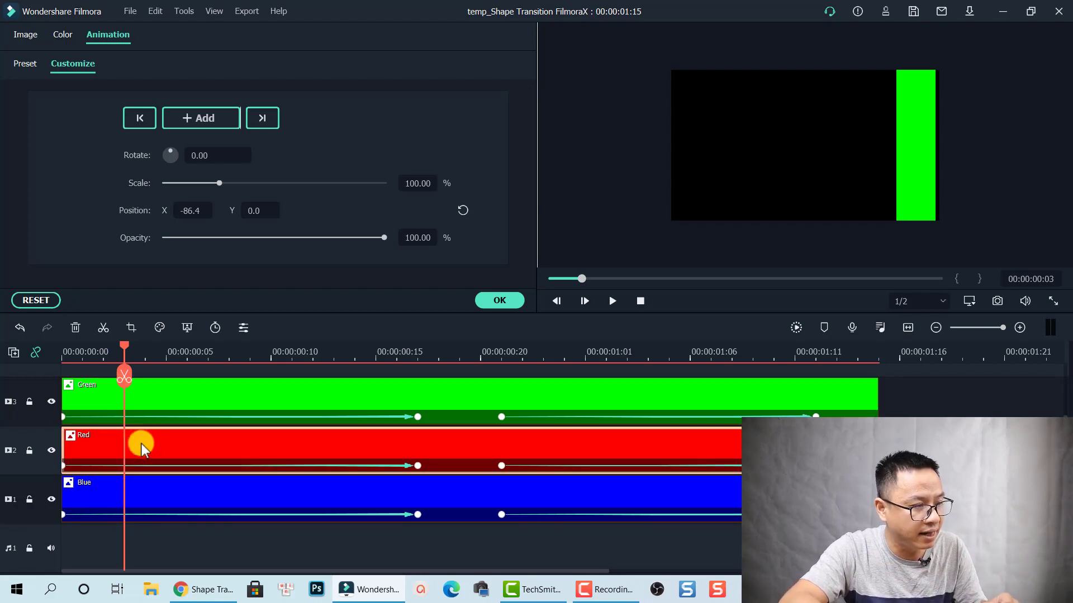
{"action": "left_click_drag", "start_coordinate": [146, 443], "coordinate": [203, 441]}
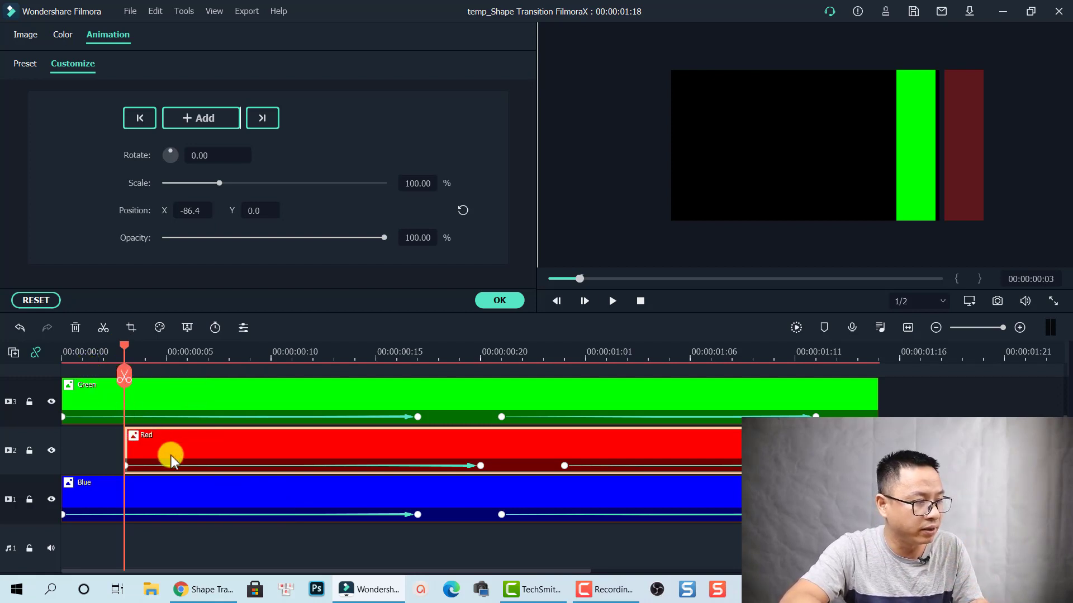
Step: Advance three frames to 00:00:00:06 and shift the Blue clip to start there
{"action": "key", "text": "Right"}
{"action": "key", "text": "Right"}
{"action": "key", "text": "Right"}
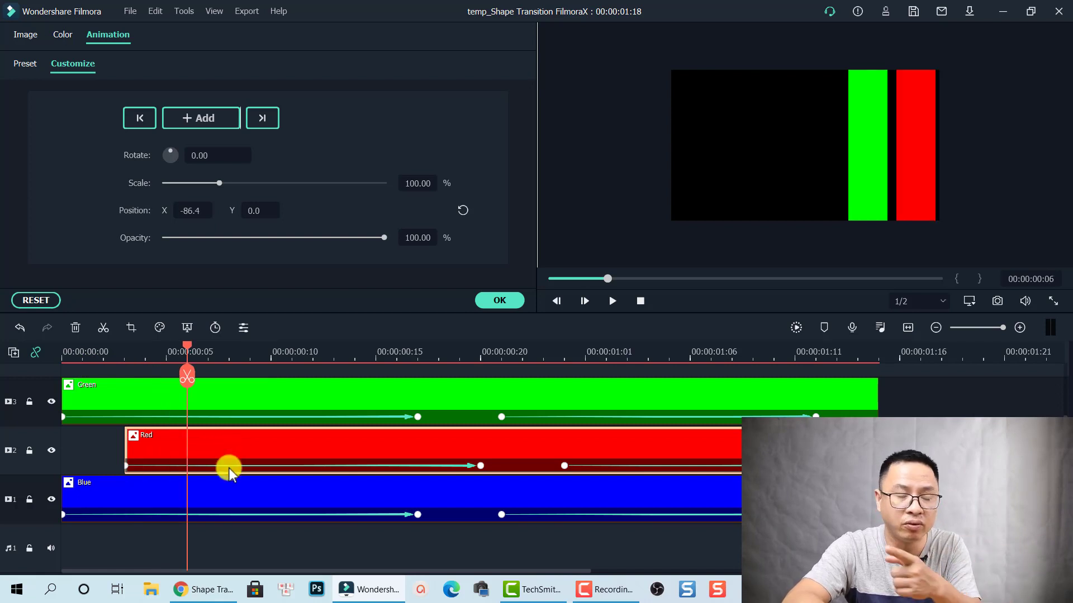
{"action": "left_click_drag", "start_coordinate": [224, 491], "coordinate": [339, 487]}
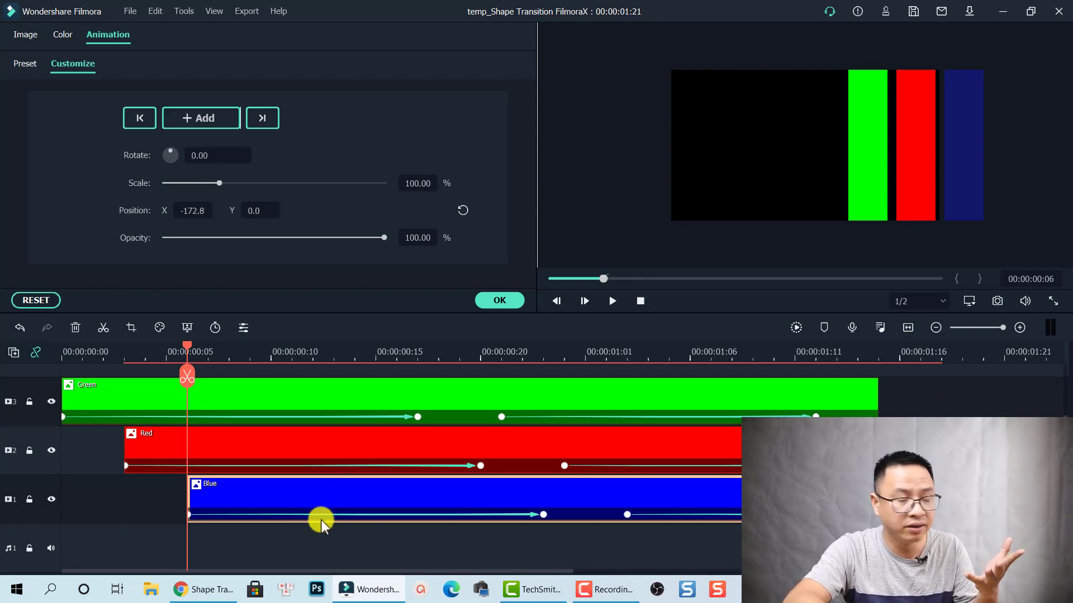
Step: Play the staggered green, red and blue animation from the start twice and scrub through its opening frames
{"action": "left_click", "coordinate": [68, 355]}
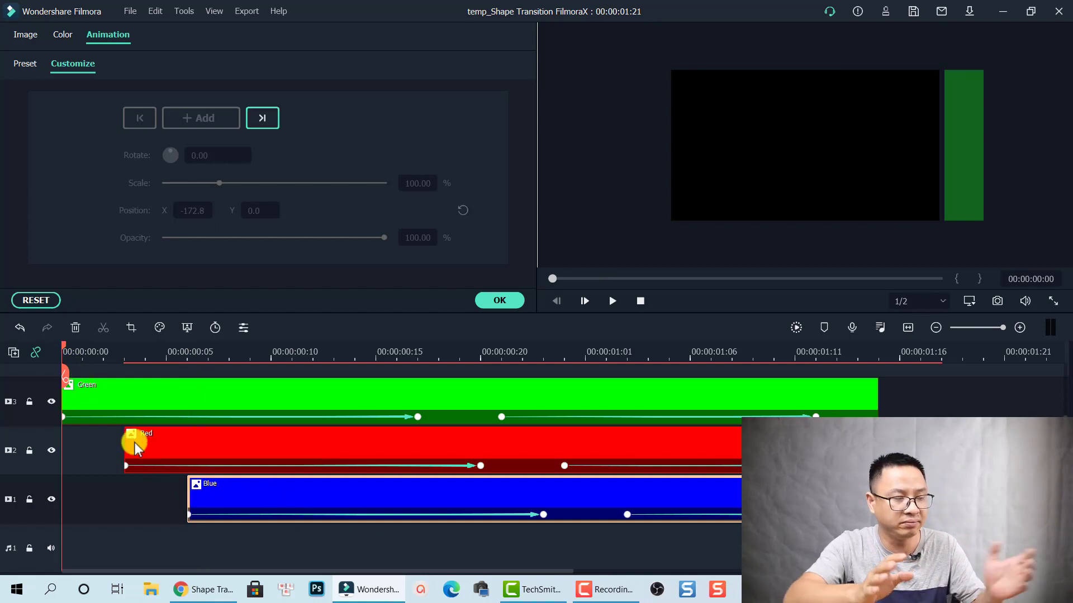
{"action": "key", "text": "space"}
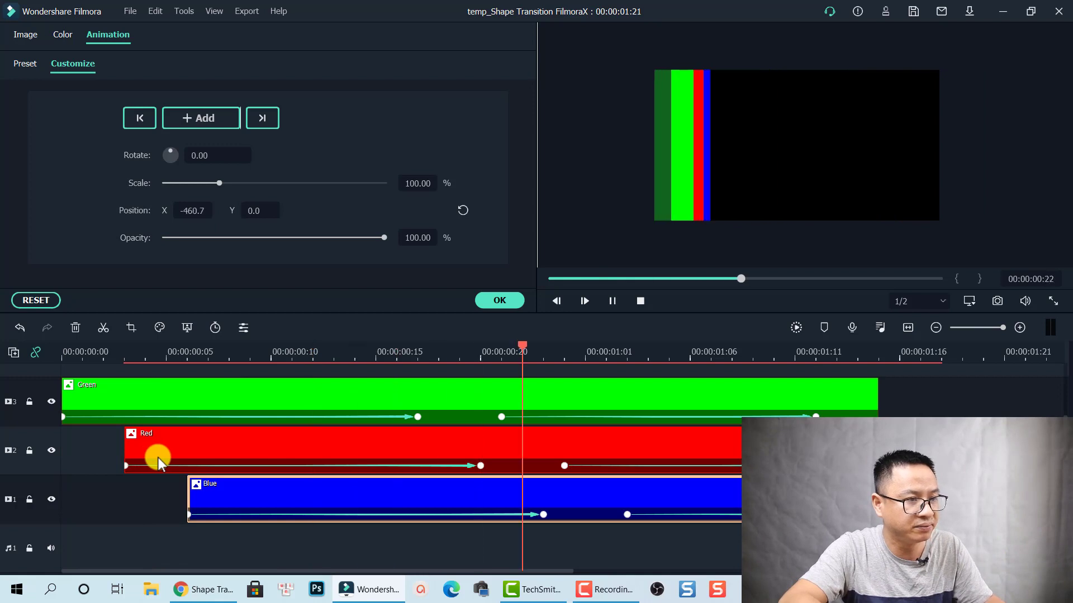
{"action": "left_click", "coordinate": [76, 368]}
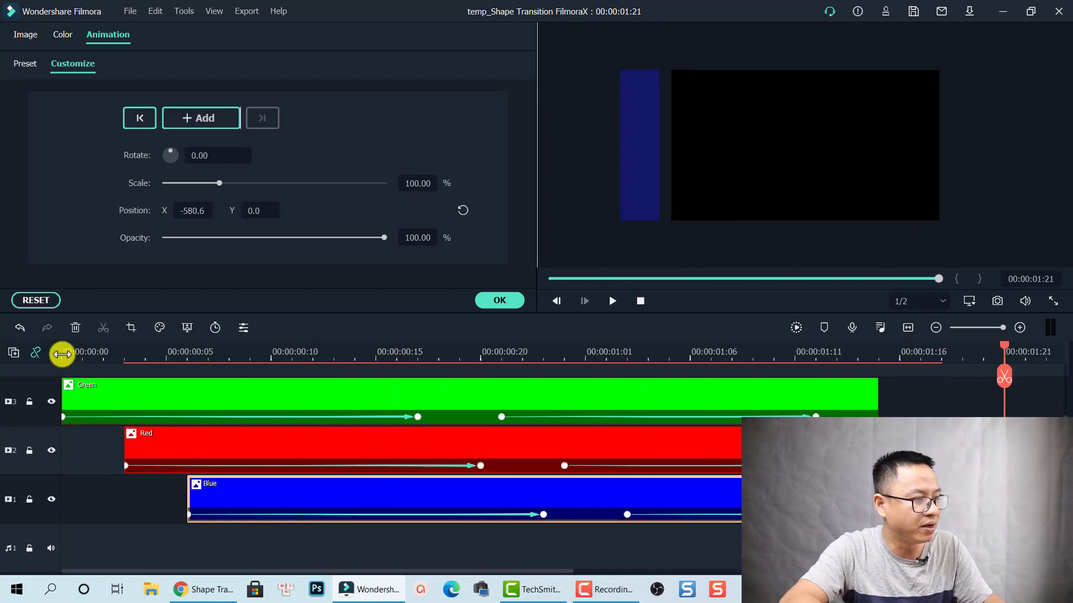
{"action": "key", "text": "space"}
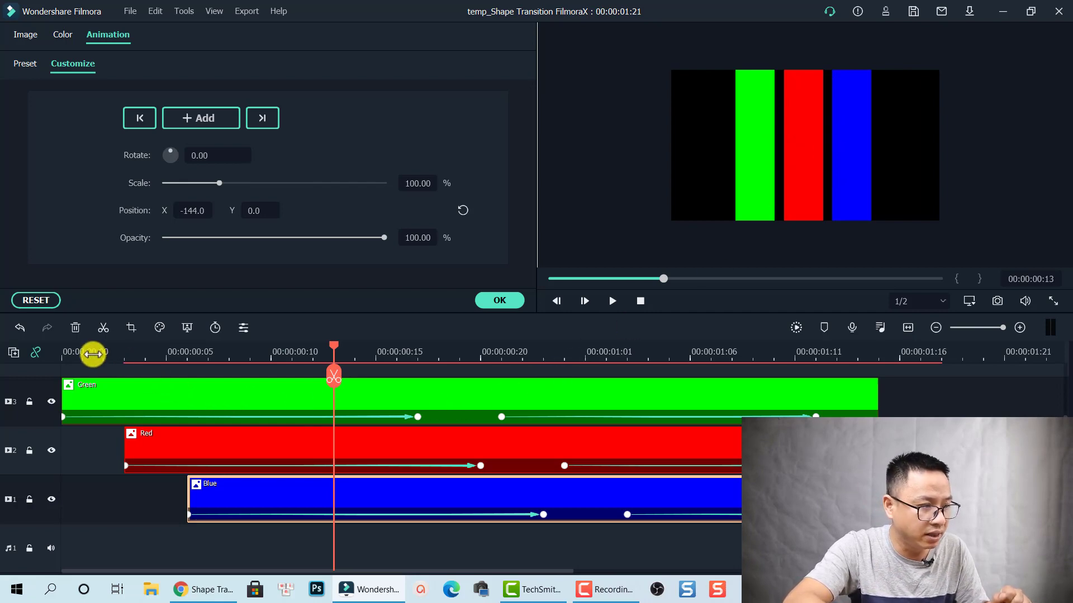
{"action": "left_click_drag", "start_coordinate": [84, 355], "coordinate": [120, 362]}
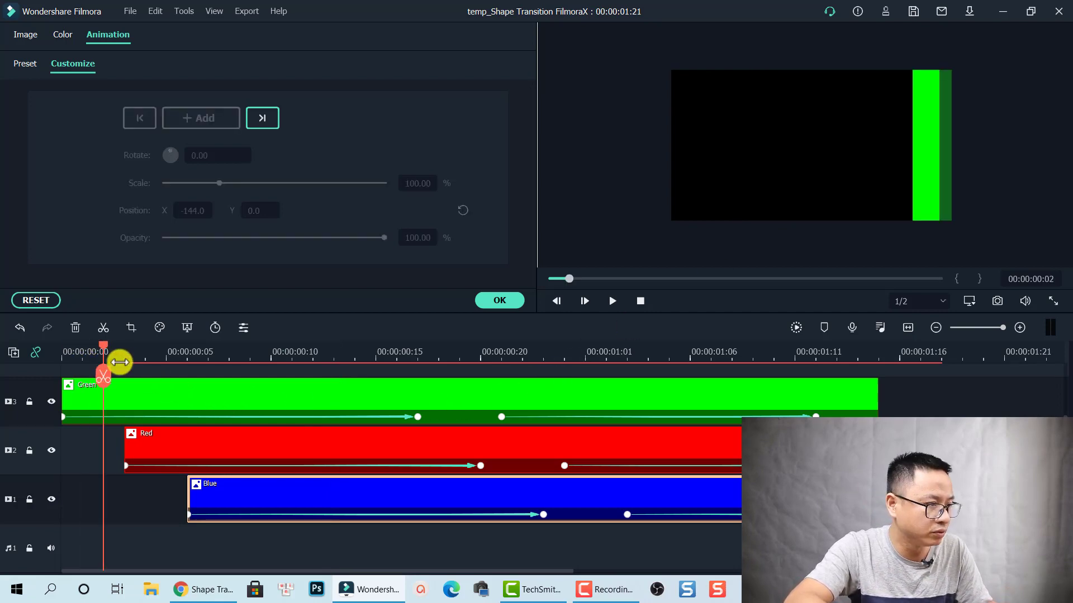
Step: Shift the Red clip to start at 00:00:00:02 and the Blue clip at 00:00:00:04, and play the animation from the start
{"action": "left_click_drag", "start_coordinate": [230, 441], "coordinate": [223, 445]}
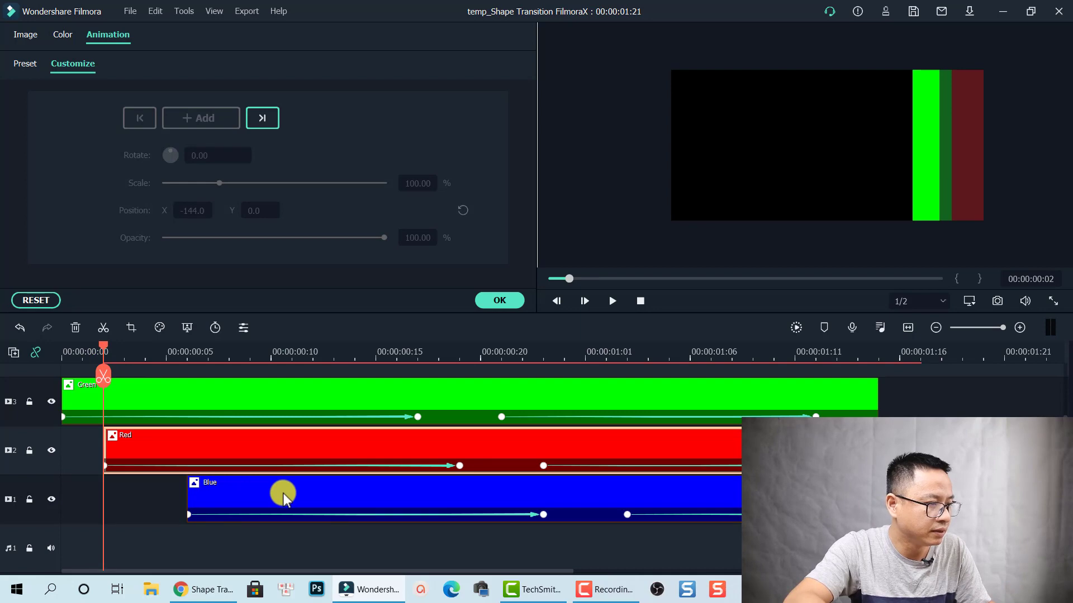
{"action": "key", "text": "Right"}
{"action": "key", "text": "Right"}
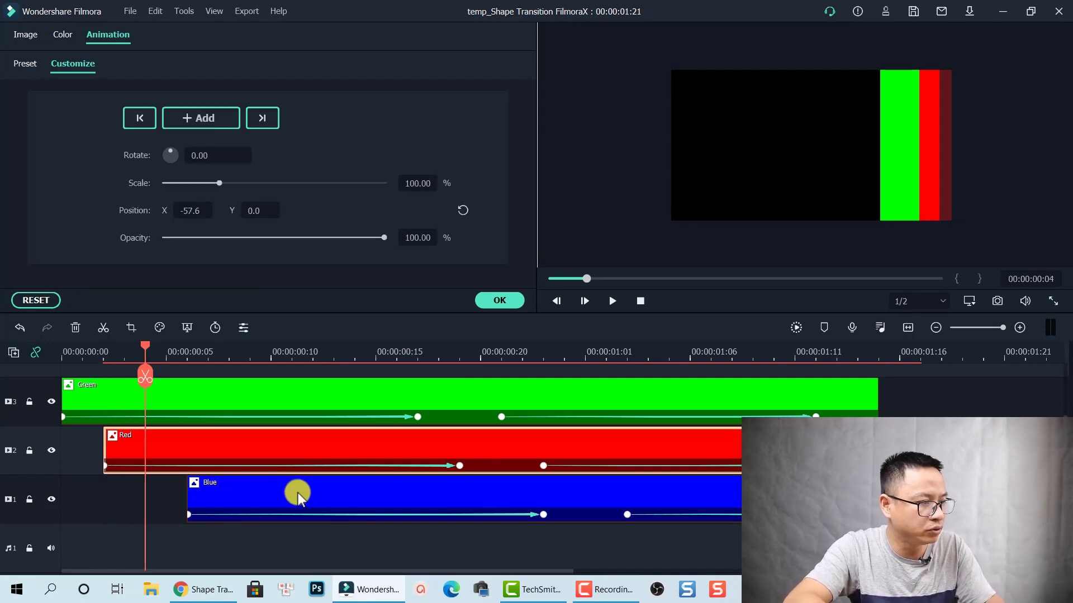
{"action": "left_click_drag", "start_coordinate": [297, 493], "coordinate": [236, 510]}
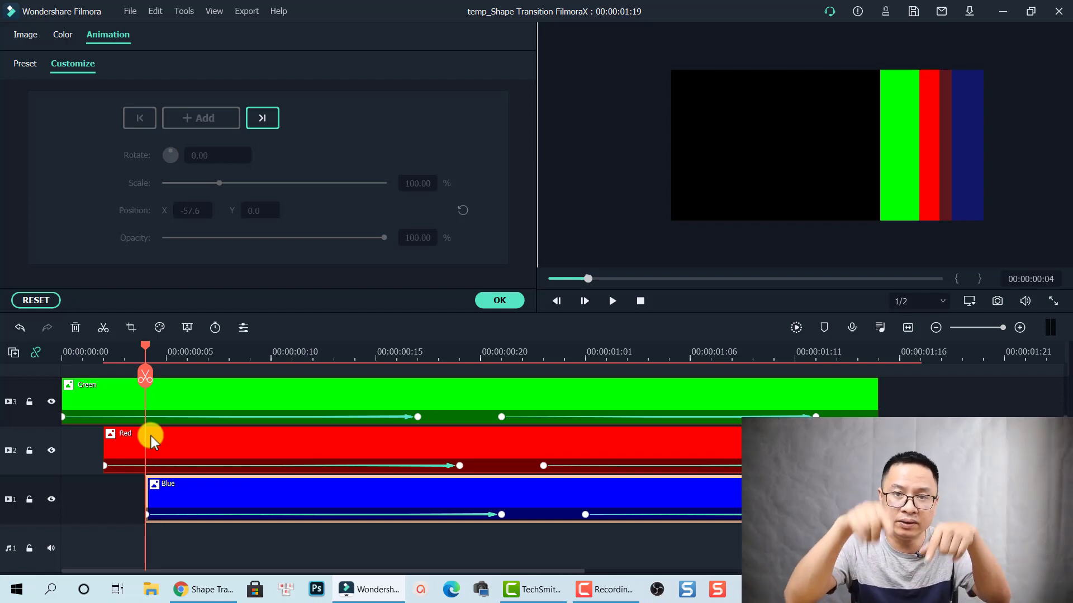
{"action": "left_click", "coordinate": [66, 353]}
{"action": "key", "text": "space"}
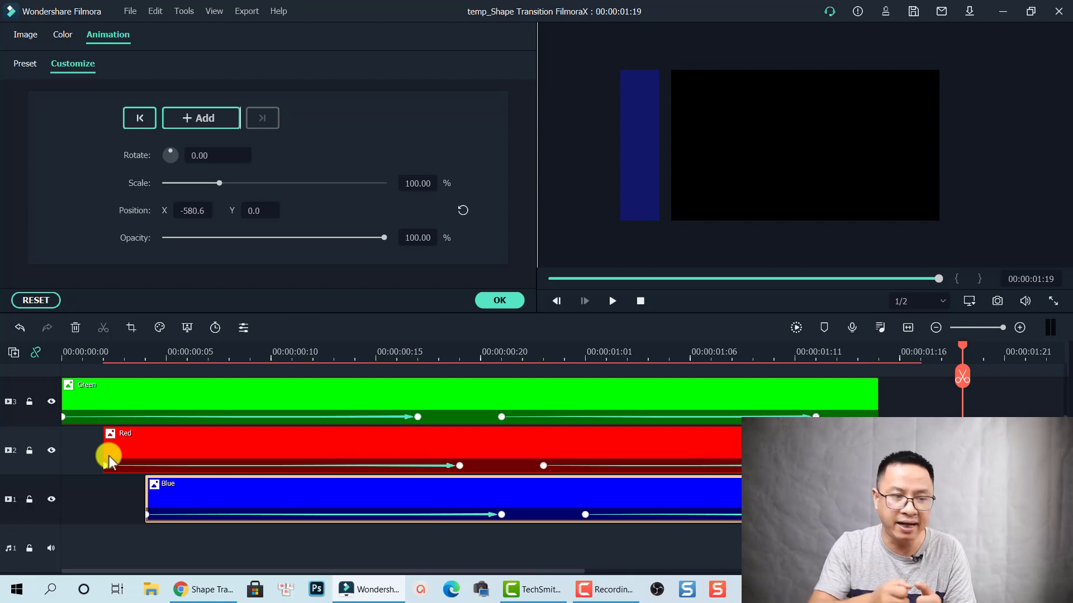
Step: Close the animation settings, then group the Green, Red and Blue clips and move them up to higher tracks
{"action": "left_click", "coordinate": [497, 300]}
{"action": "left_click", "coordinate": [127, 203]}
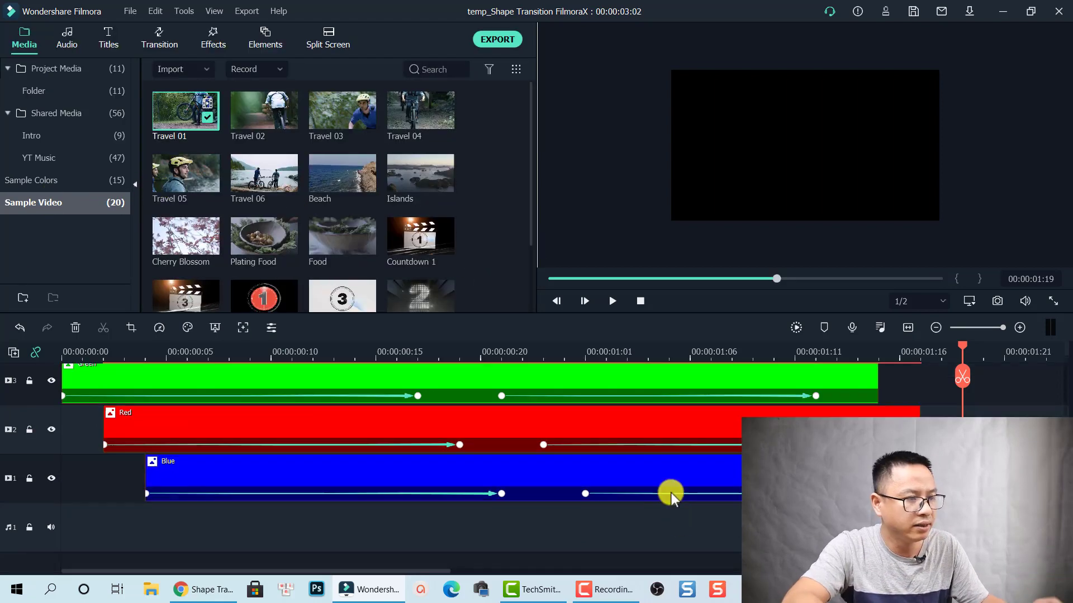
{"action": "left_click_drag", "start_coordinate": [682, 562], "coordinate": [527, 363]}
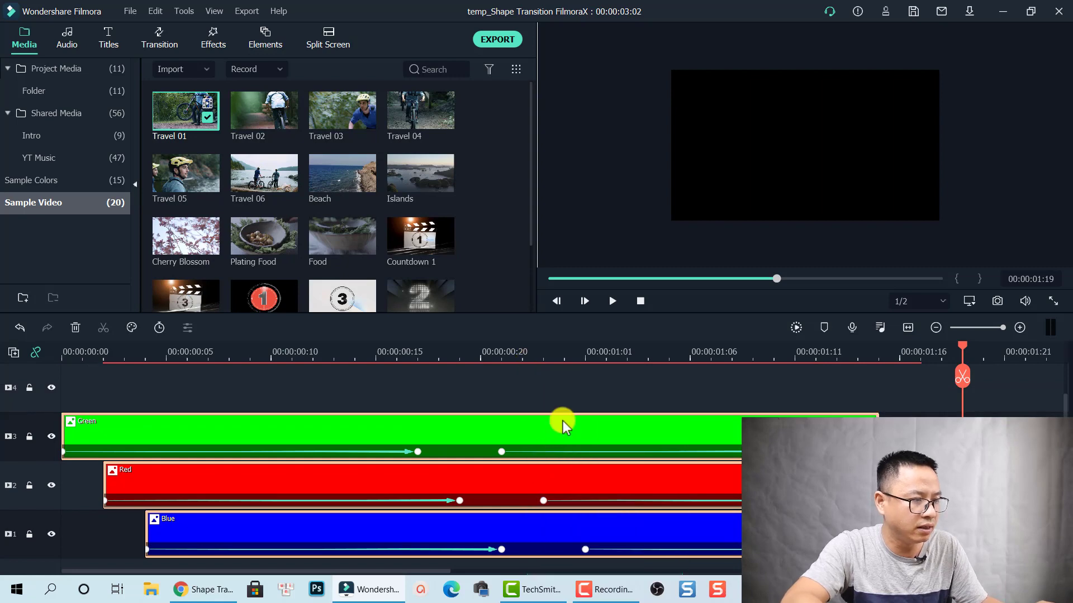
{"action": "right_click", "coordinate": [562, 421]}
{"action": "left_click", "coordinate": [606, 180]}
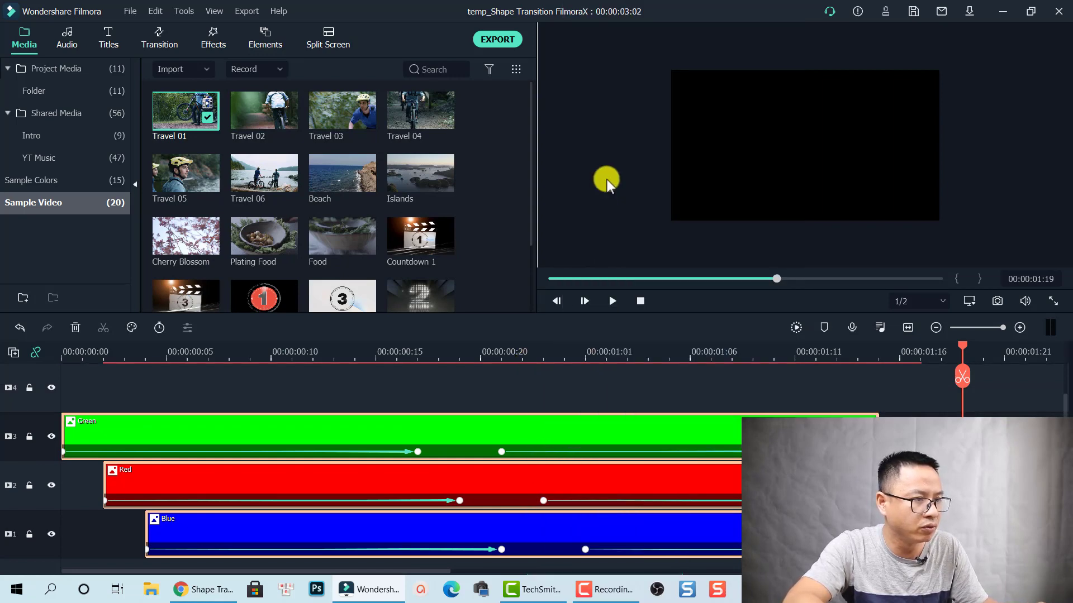
{"action": "mouse_move", "coordinate": [489, 428]}
{"action": "left_mouse_down"}
{"action": "mouse_move", "coordinate": [485, 366]}
{"action": "mouse_move", "coordinate": [497, 441]}
{"action": "left_mouse_up"}
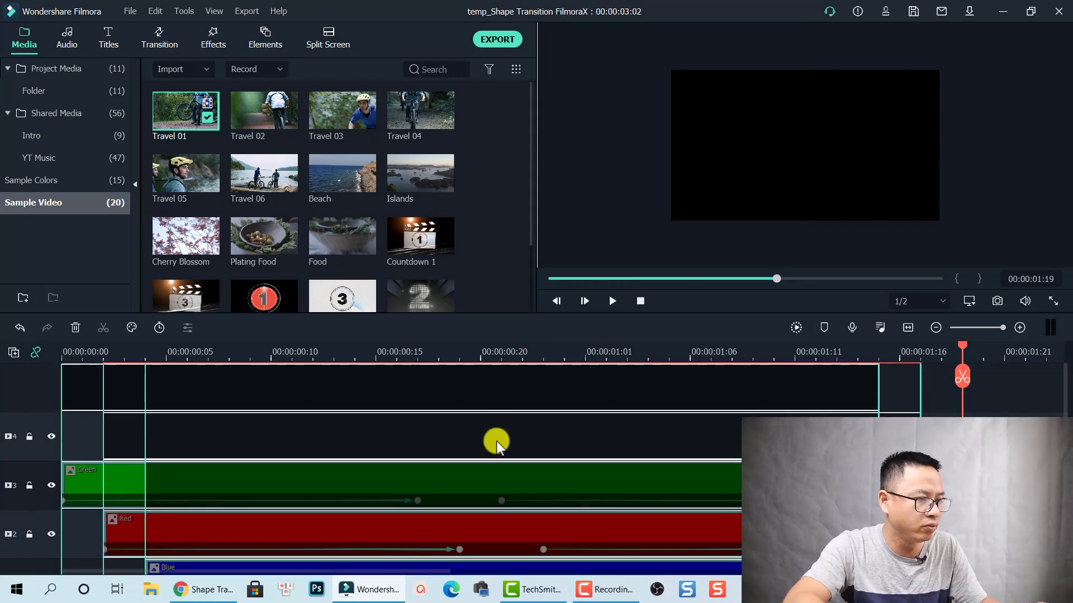
Step: Place the Travel 01 clip at the start of the track below the strips and shift the three strips to start at 00:00:00:03
{"action": "left_click_drag", "start_coordinate": [669, 476], "coordinate": [53, 516]}
{"action": "left_click", "coordinate": [386, 397]}
{"action": "left_click_drag", "start_coordinate": [386, 394], "coordinate": [442, 392]}
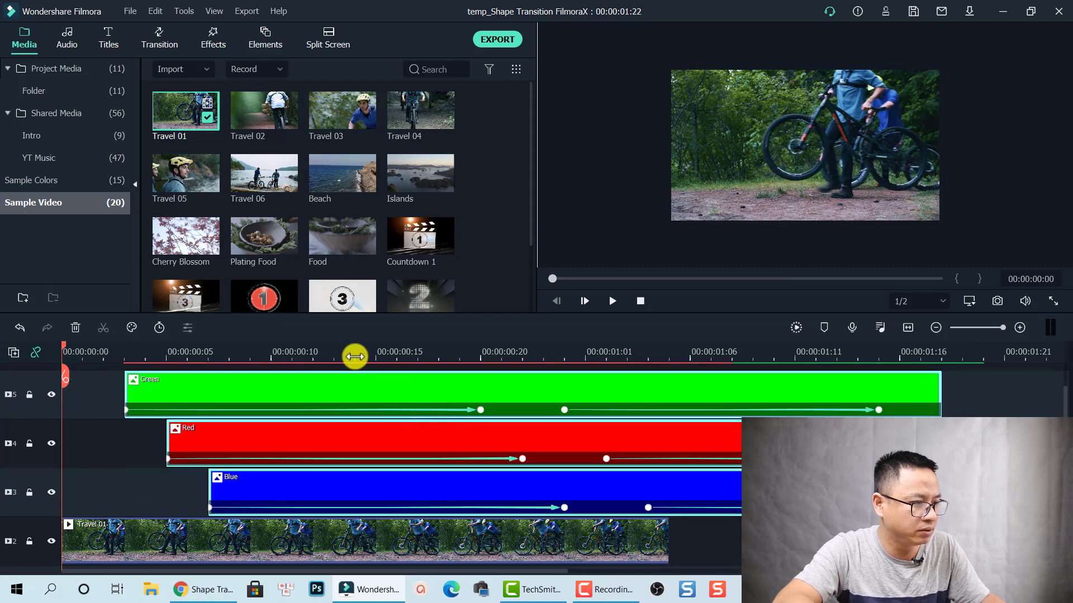
Step: Trim the end of Travel 01 to 00:00:00:14, where the strips cross mid-frame, and place Travel 02 directly after it
{"action": "left_click", "coordinate": [354, 352]}
{"action": "scroll", "coordinate": [393, 491], "scroll_direction": "down", "scroll_amount": 1}
{"action": "left_click", "coordinate": [395, 491]}
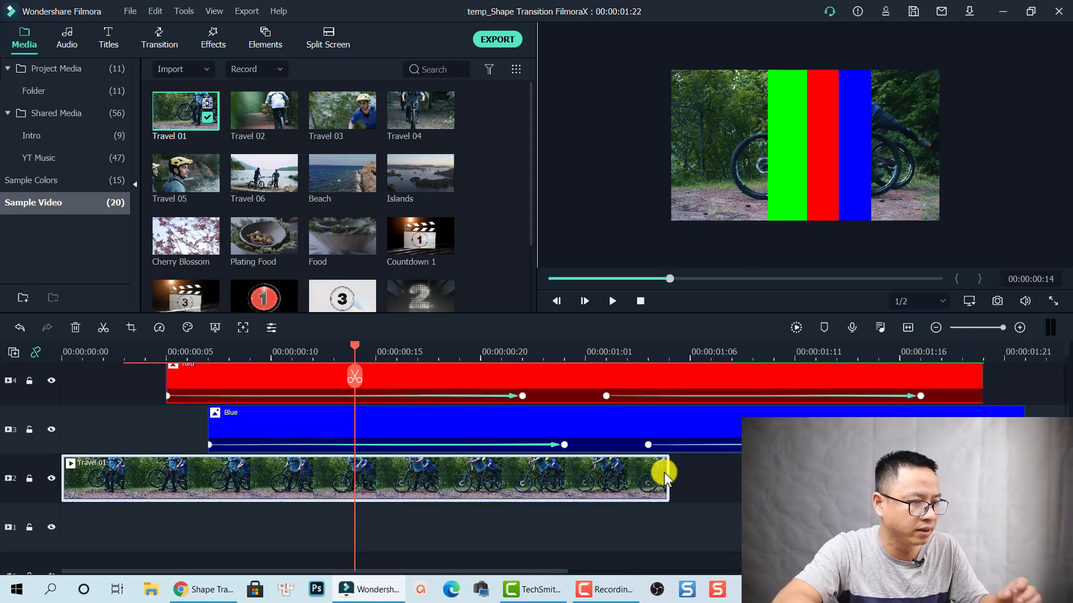
{"action": "left_click_drag", "start_coordinate": [669, 477], "coordinate": [352, 486]}
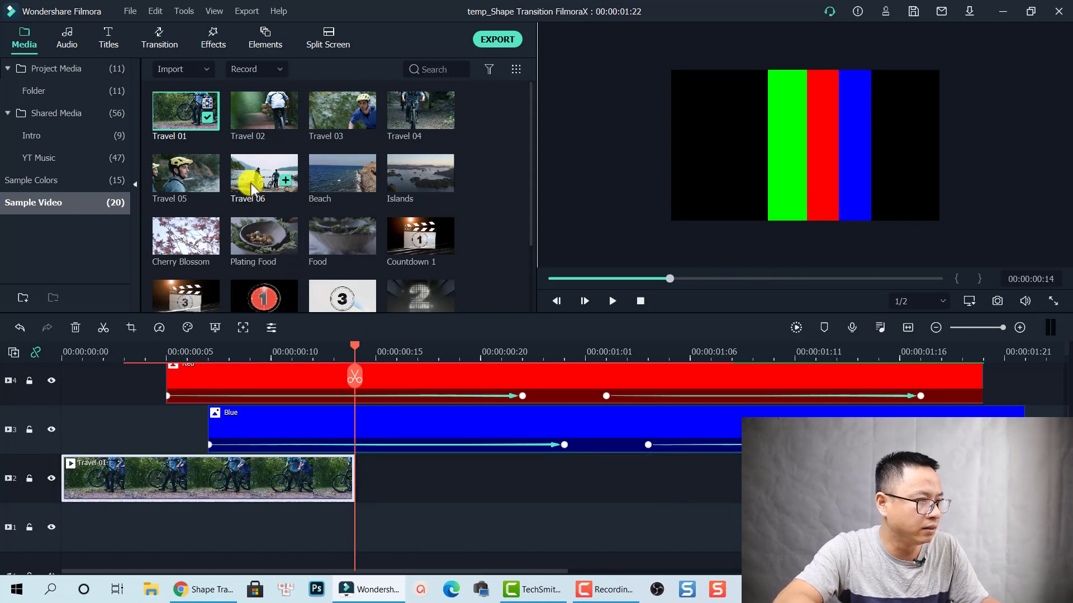
{"action": "left_click_drag", "start_coordinate": [257, 119], "coordinate": [372, 481]}
{"action": "left_click_drag", "start_coordinate": [407, 524], "coordinate": [458, 505]}
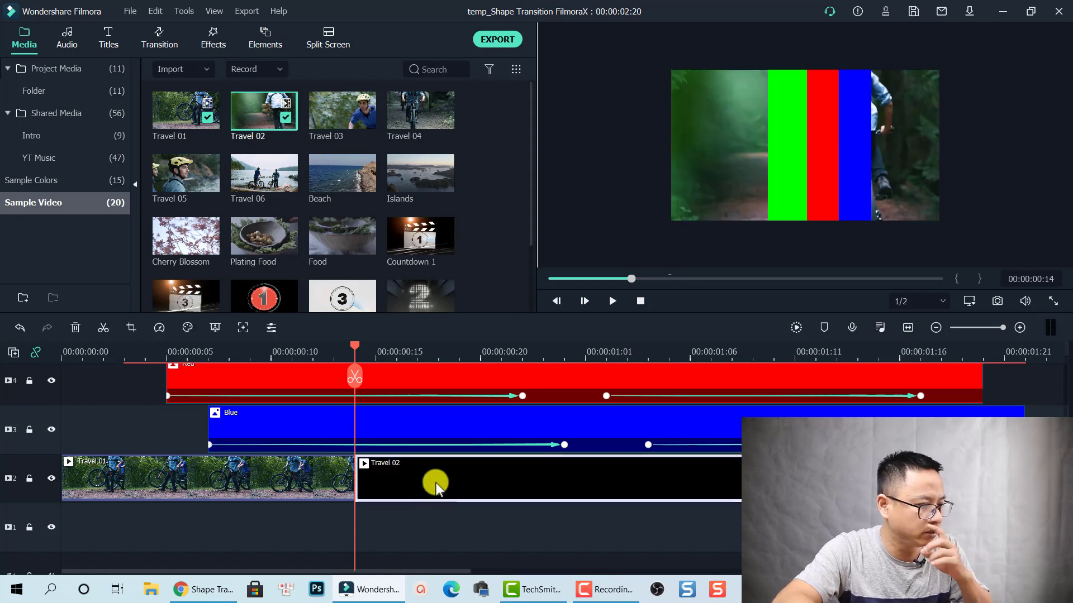
Step: Split Travel 01 at 00:00:00:10, delete the part after the cut and move Travel 02 up against it
{"action": "left_click", "coordinate": [271, 352]}
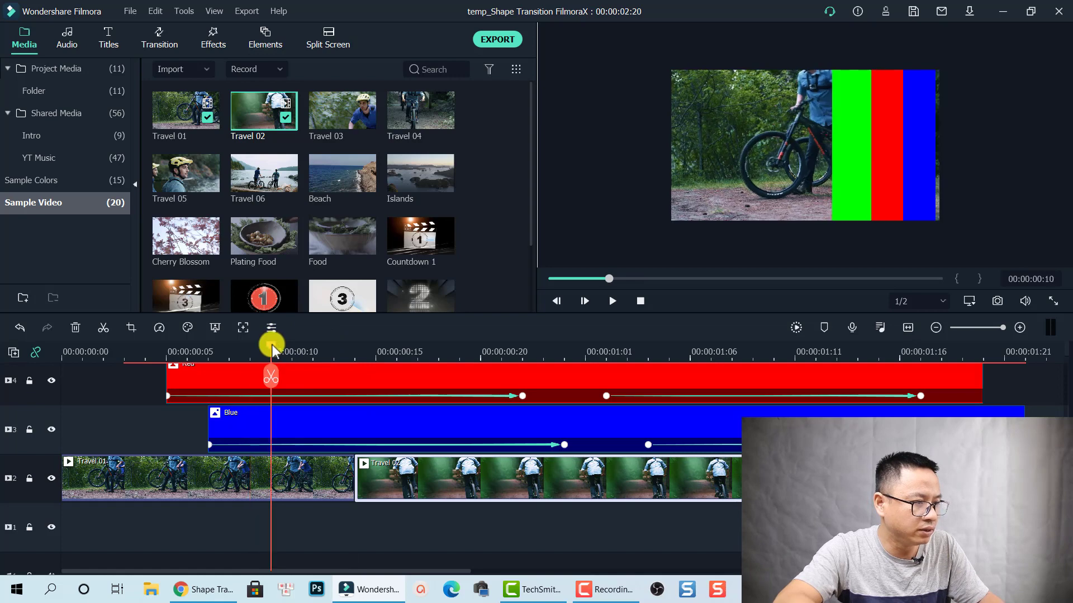
{"action": "key", "text": "Left"}
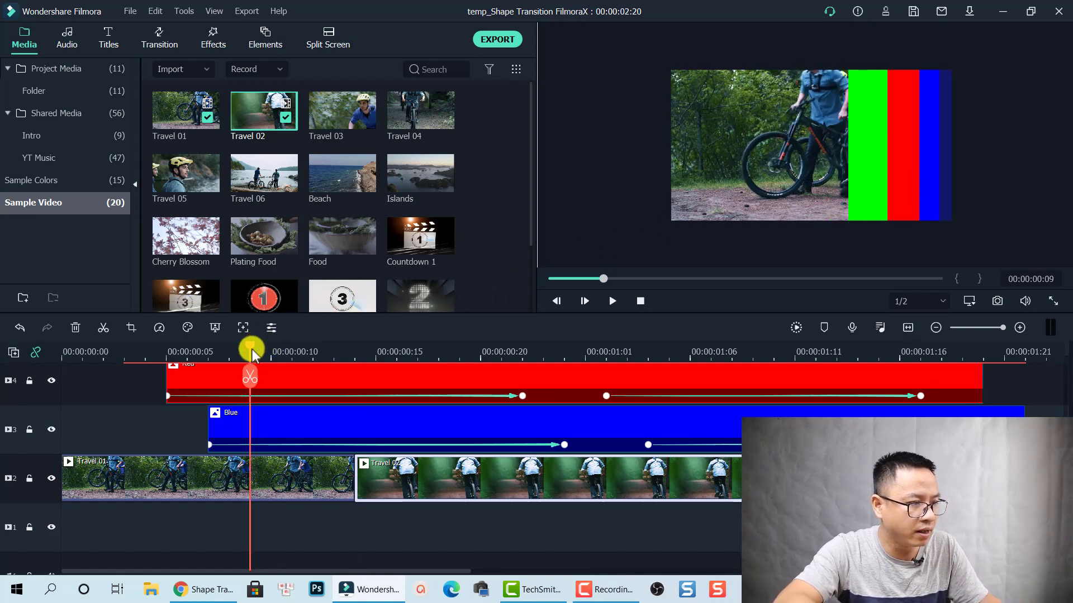
{"action": "left_click", "coordinate": [270, 352]}
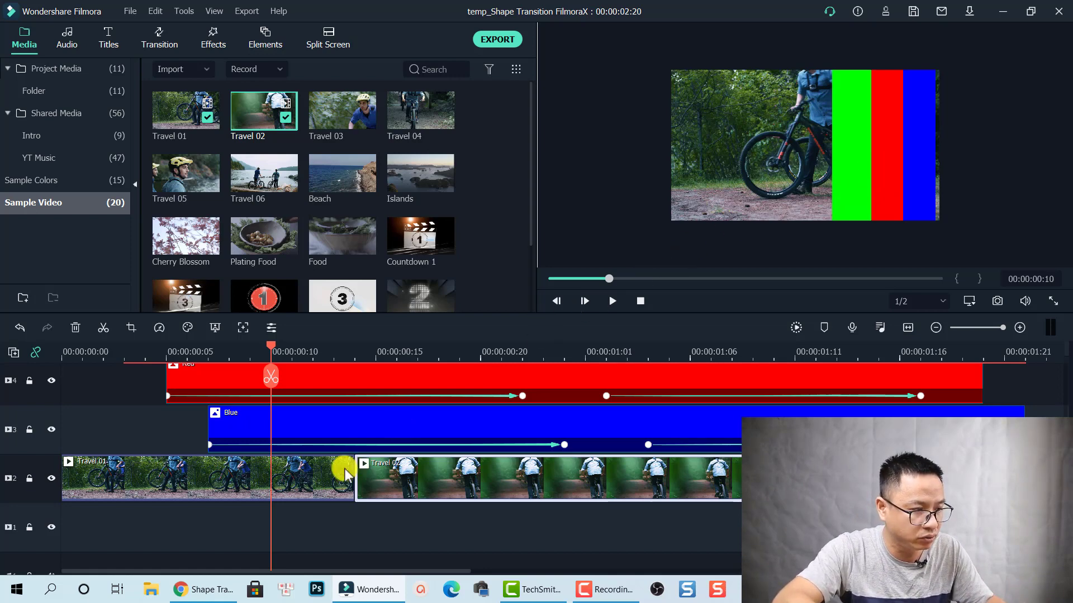
{"action": "left_click", "coordinate": [323, 472]}
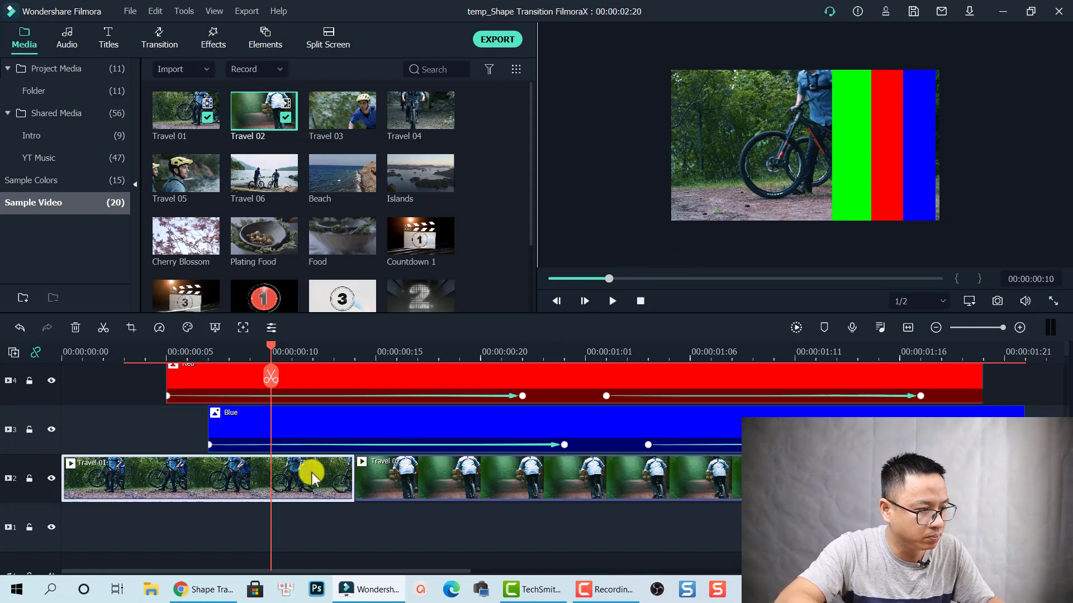
{"action": "left_click", "coordinate": [271, 377]}
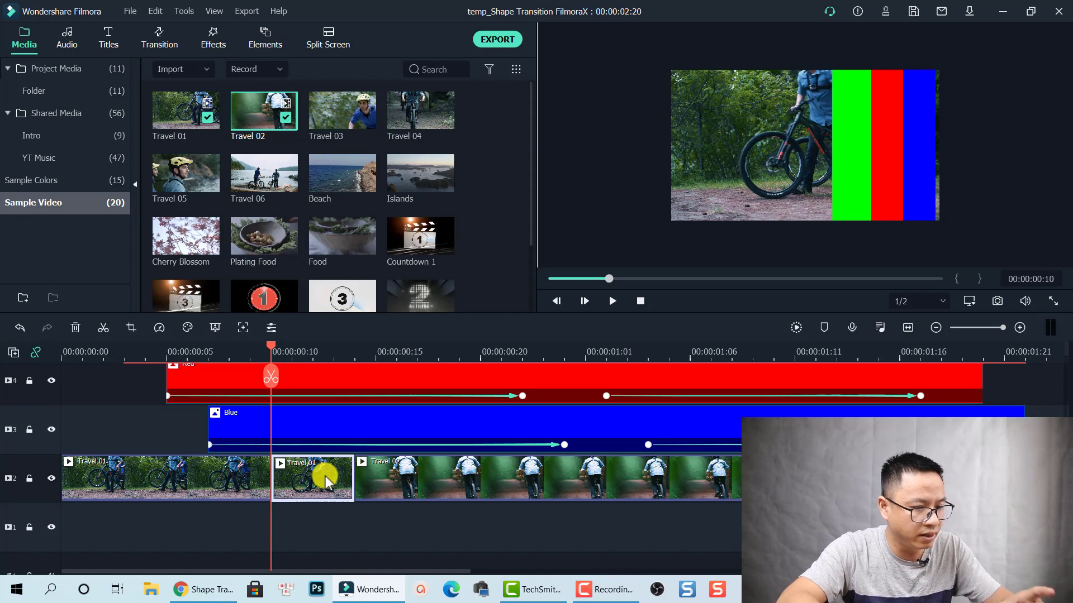
{"action": "key", "text": "Delete"}
{"action": "left_click_drag", "start_coordinate": [414, 480], "coordinate": [355, 510]}
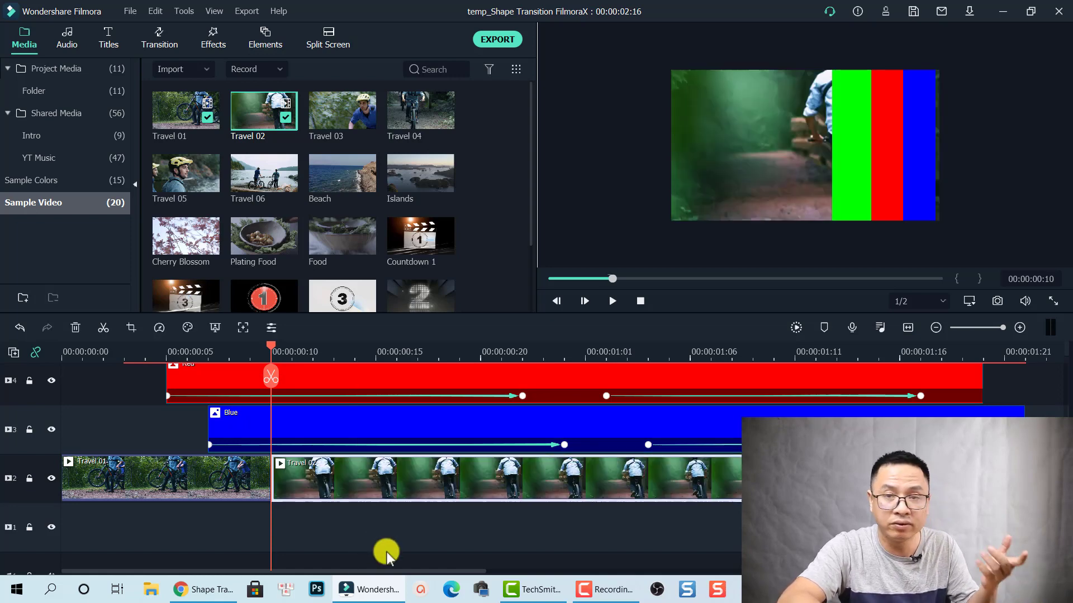
Step: Play the strips over the cut between the two travel clips from the start and fit the project in the timeline
{"action": "key", "text": "Home"}
{"action": "key", "text": "space"}
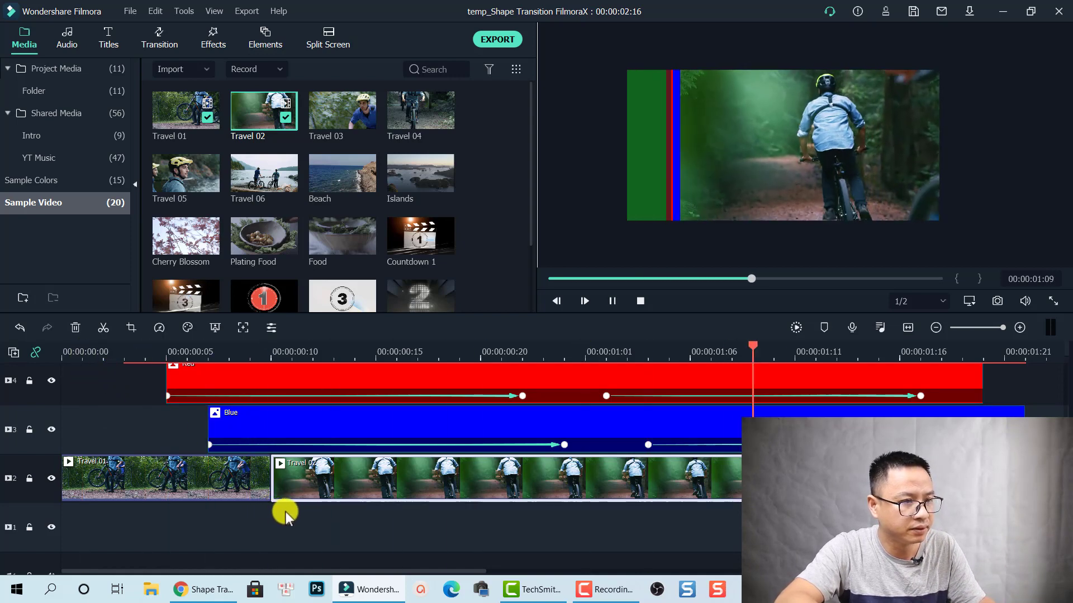
{"action": "key", "text": "space"}
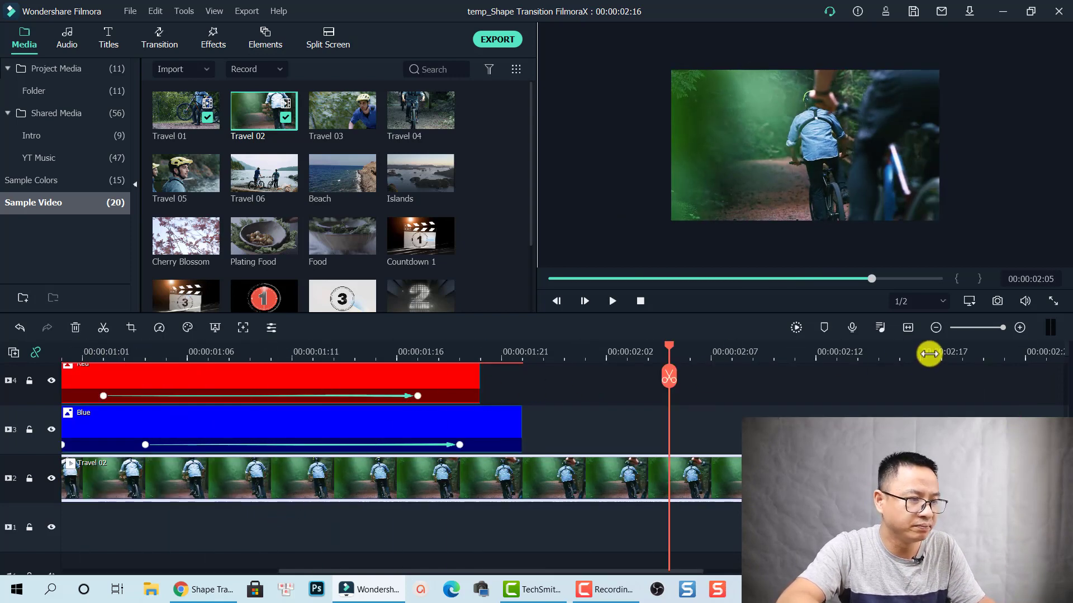
{"action": "left_click", "coordinate": [908, 328]}
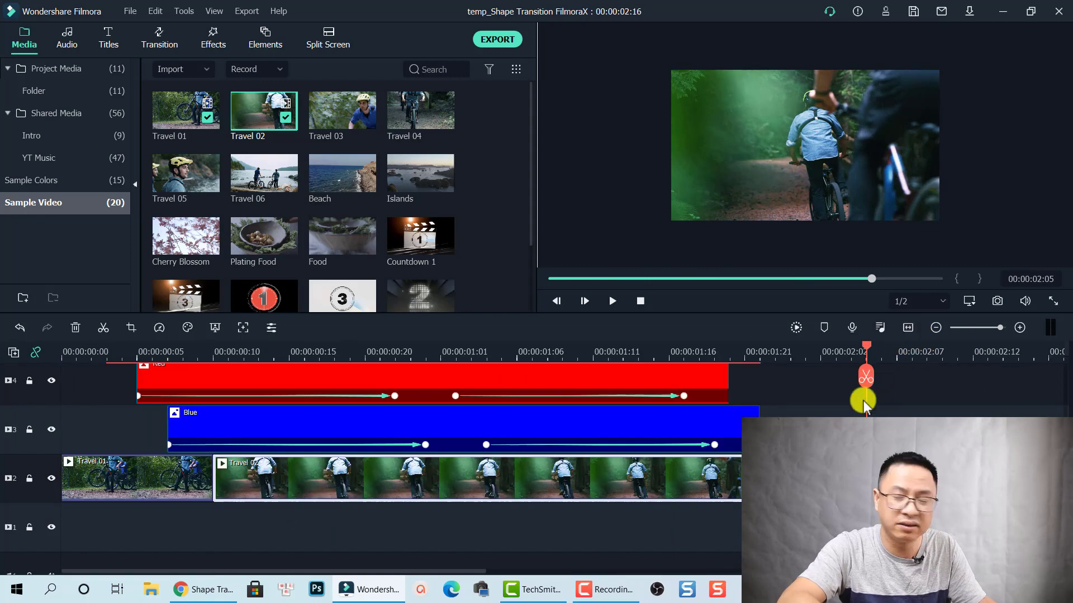
Step: Add a Dissolve transition between Travel 01 and Travel 02 and play the result
{"action": "left_click", "coordinate": [201, 482]}
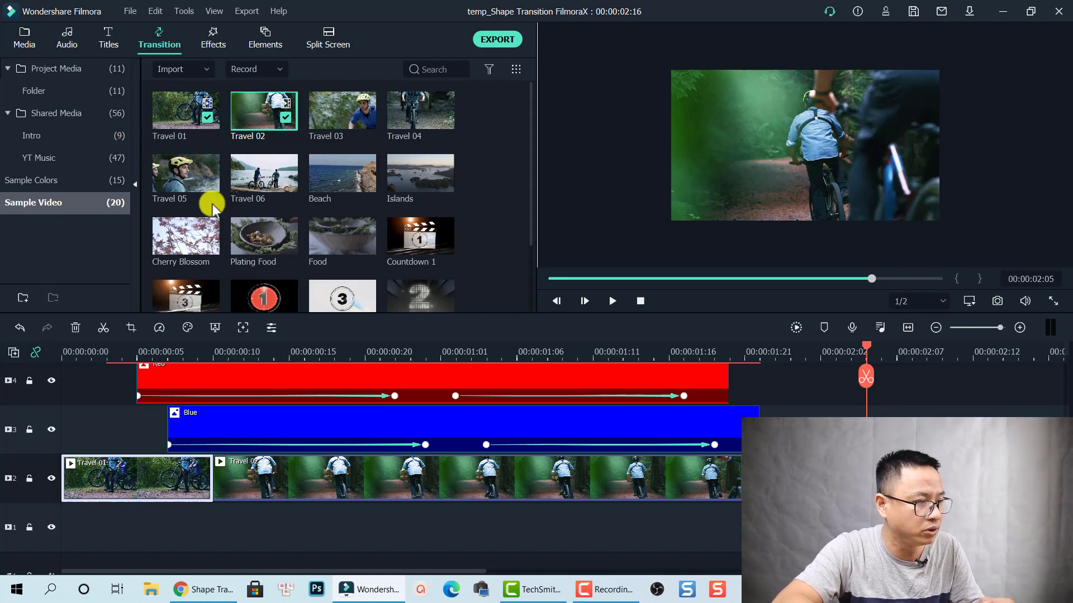
{"action": "left_click_drag", "start_coordinate": [187, 126], "coordinate": [216, 485]}
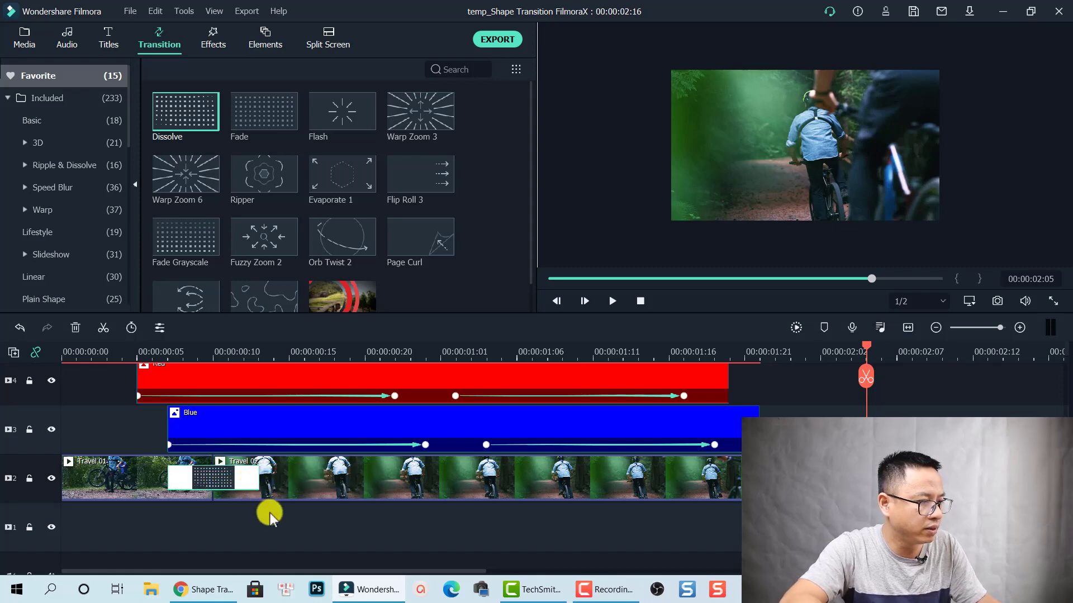
{"action": "left_click", "coordinate": [124, 353]}
{"action": "key", "text": "space"}
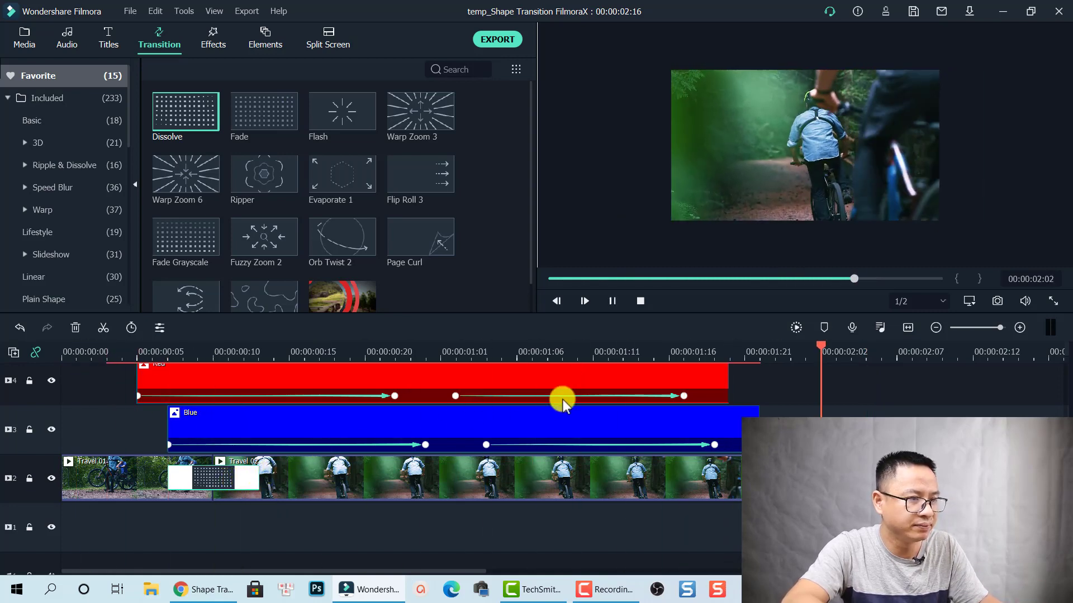
Step: Enlarge the preview's zoom level and play the transition from the start
{"action": "right_click", "coordinate": [716, 145]}
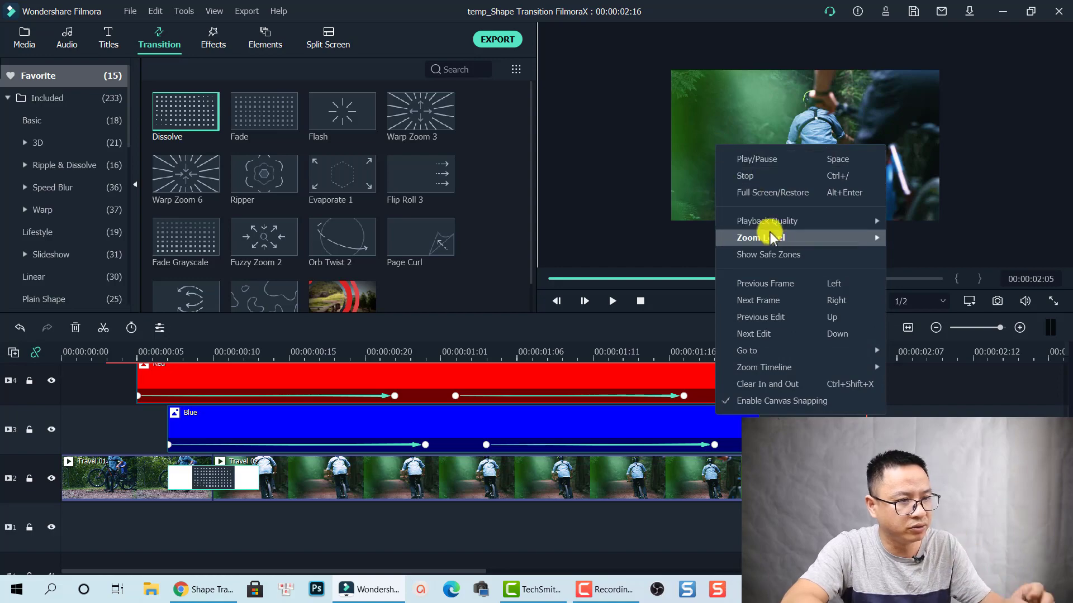
{"action": "mouse_move", "coordinate": [770, 238]}
{"action": "left_click", "coordinate": [896, 244]}
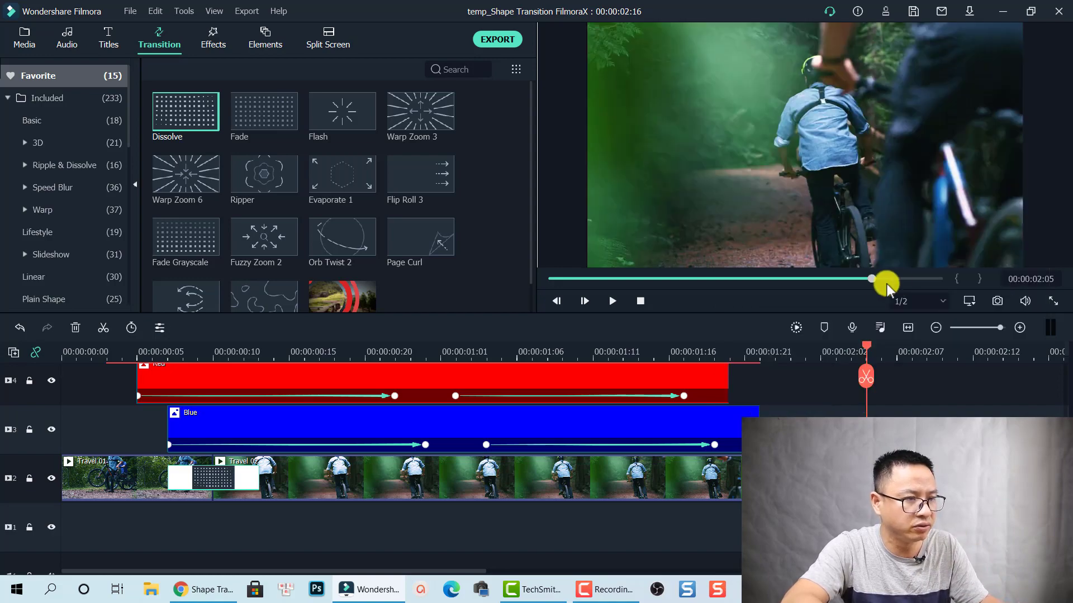
{"action": "left_click", "coordinate": [64, 352]}
{"action": "key", "text": "space"}
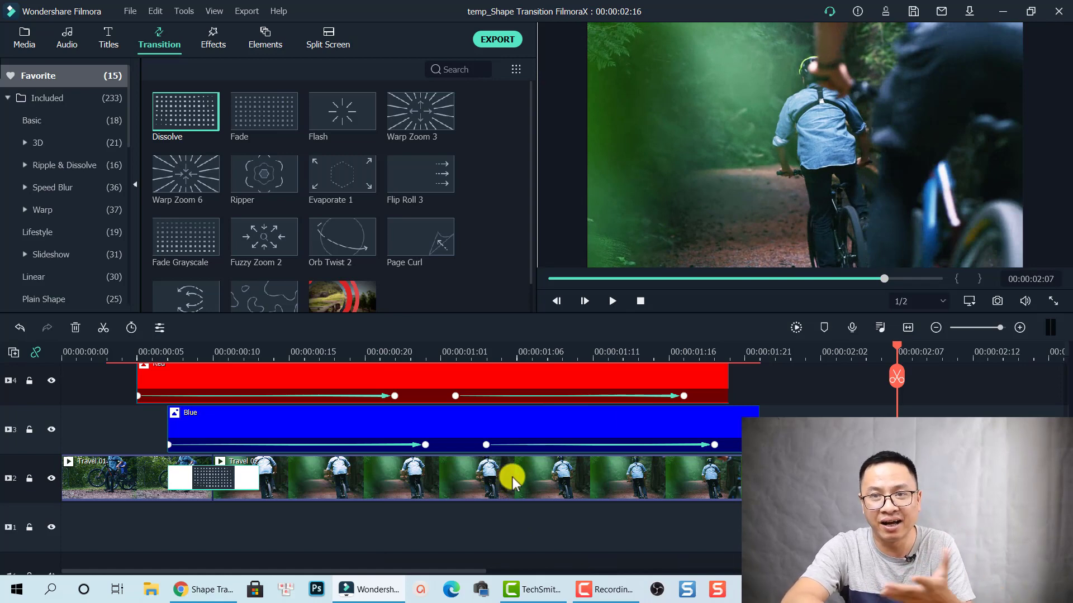
Step: Hide the Green, Red and Blue strip tracks
{"action": "scroll", "coordinate": [520, 458], "scroll_direction": "up", "scroll_amount": 3}
{"action": "left_click_drag", "start_coordinate": [129, 500], "coordinate": [166, 412]}
{"action": "left_click", "coordinate": [51, 395]}
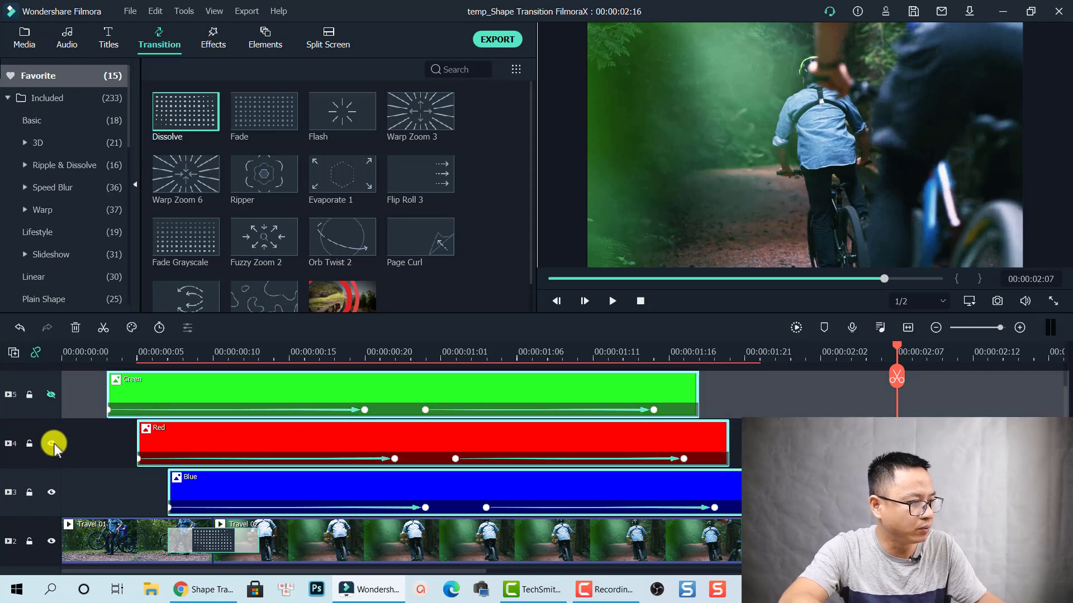
{"action": "left_click", "coordinate": [51, 444]}
{"action": "left_click", "coordinate": [52, 492]}
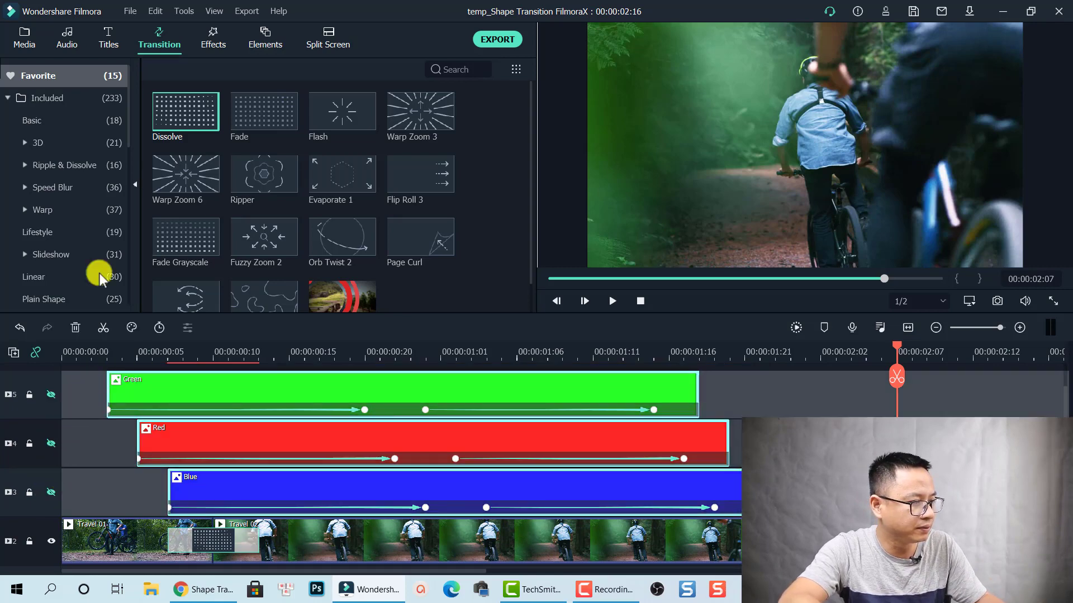
Step: Place Shape Trans1 from the project media folder on the track above the green strip, starting at 00:00:00:03, and play from just before it
{"action": "left_click", "coordinate": [24, 40]}
{"action": "left_click", "coordinate": [38, 90]}
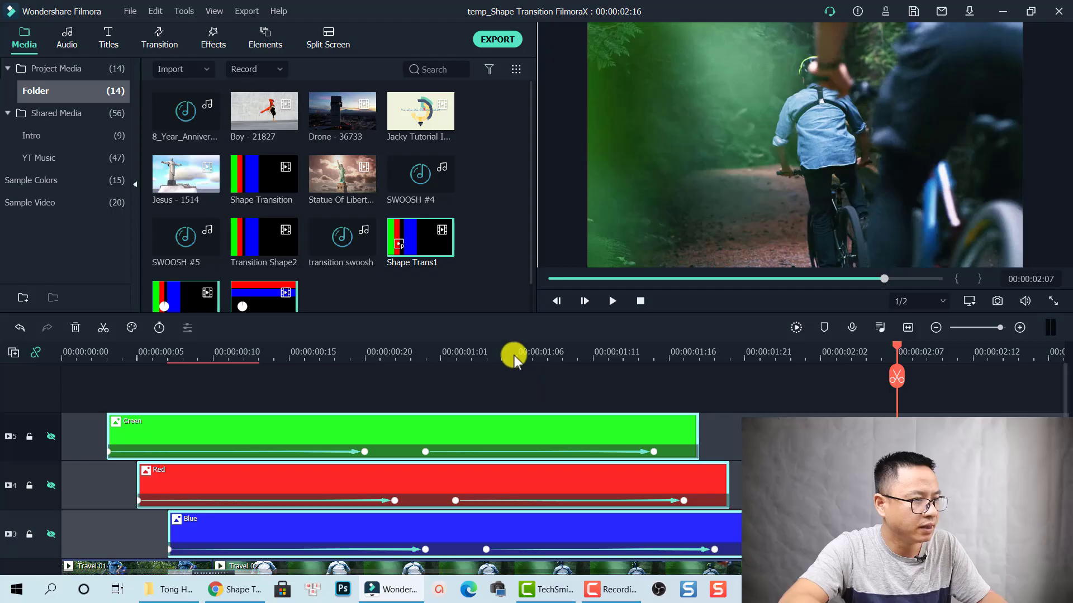
{"action": "scroll", "coordinate": [490, 284], "scroll_direction": "down", "scroll_amount": 1}
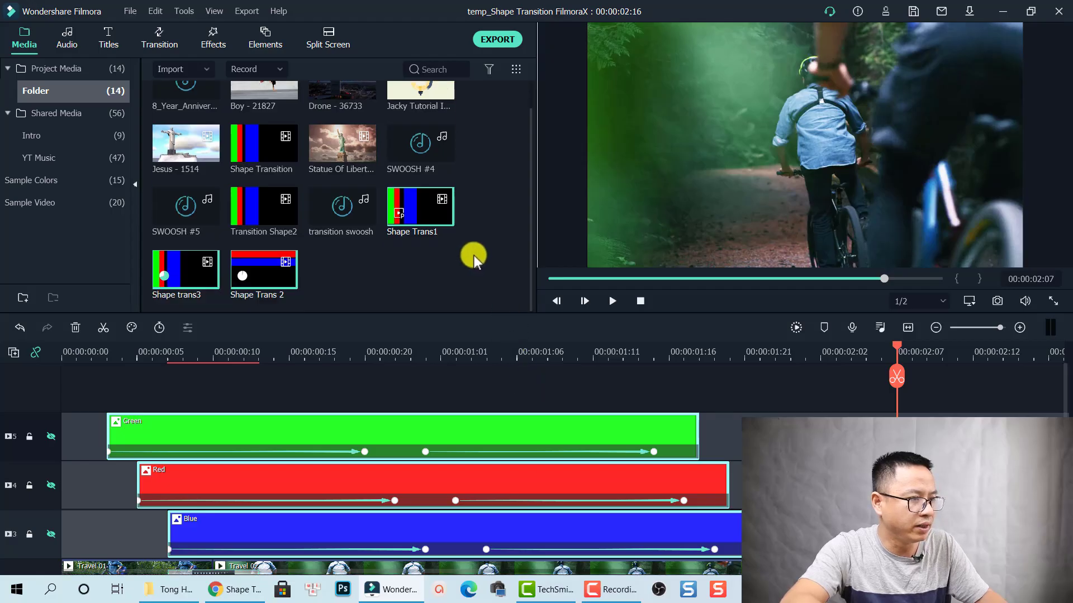
{"action": "left_click", "coordinate": [244, 296]}
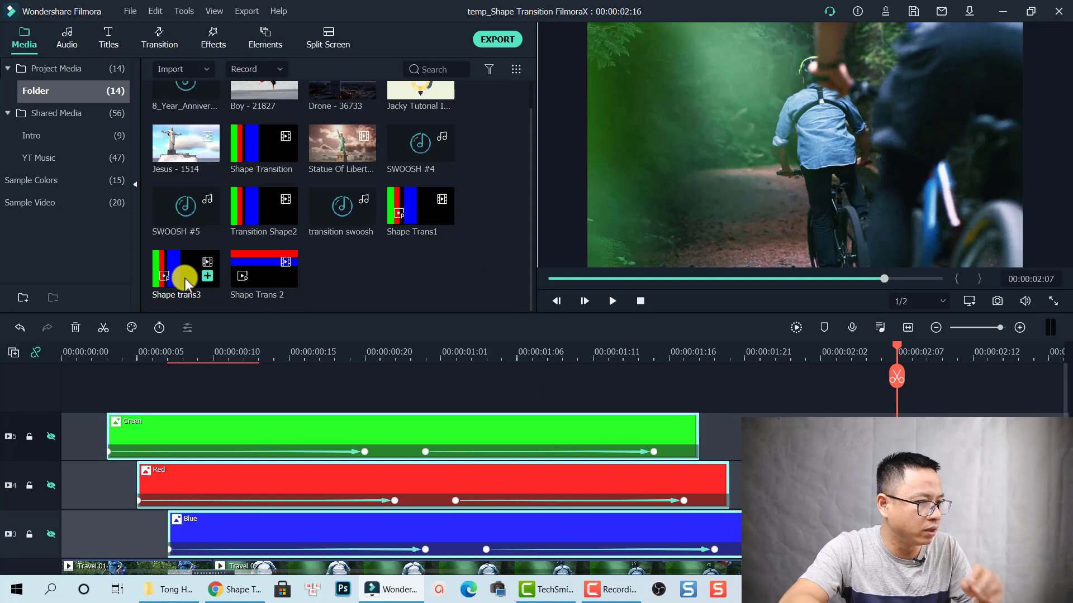
{"action": "left_click_drag", "start_coordinate": [419, 218], "coordinate": [102, 400]}
{"action": "scroll", "coordinate": [469, 440], "scroll_direction": "down", "scroll_amount": 3}
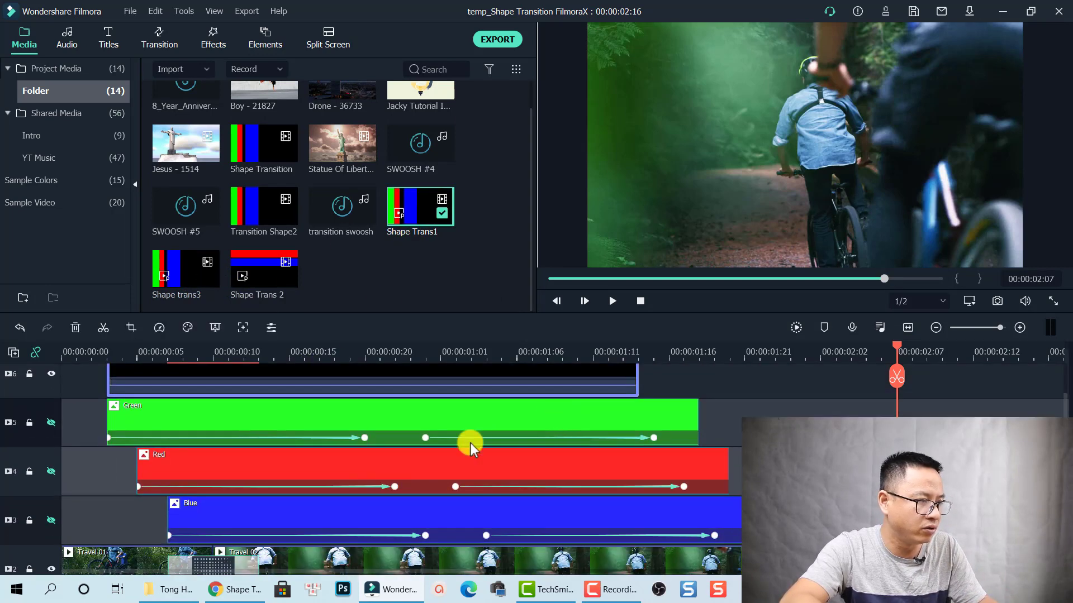
{"action": "scroll", "coordinate": [254, 451], "scroll_direction": "up", "scroll_amount": 2}
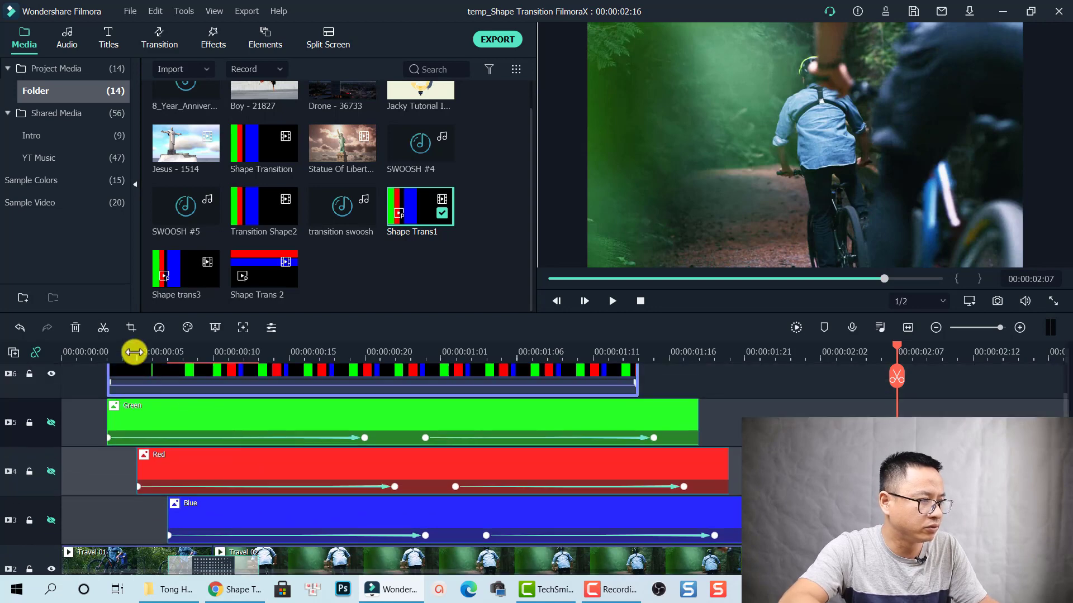
{"action": "left_click", "coordinate": [93, 352]}
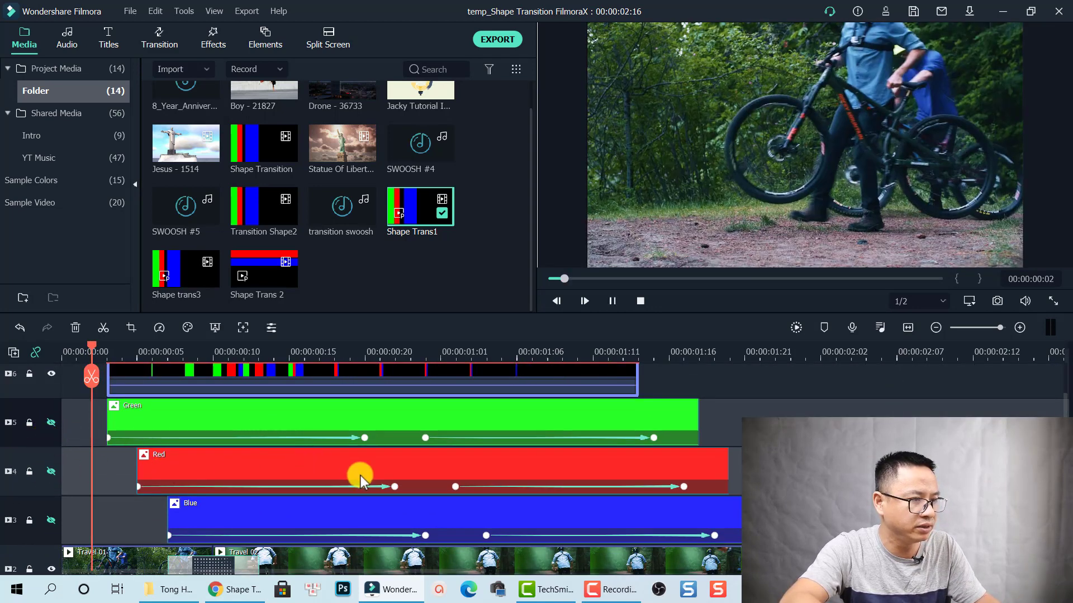
Step: Play the Shape Trans1 overlay past its end and place the playhead within it at 00:00:00:20
{"action": "key", "text": "space"}
{"action": "key", "text": "space"}
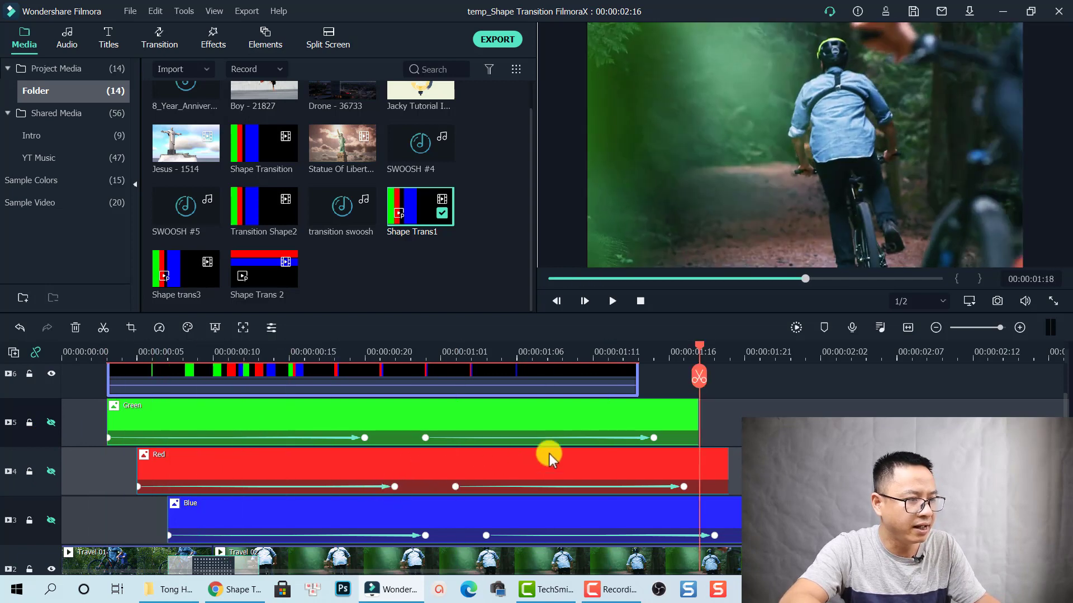
{"action": "scroll", "coordinate": [536, 436], "scroll_direction": "up", "scroll_amount": 2}
{"action": "left_click", "coordinate": [372, 351]}
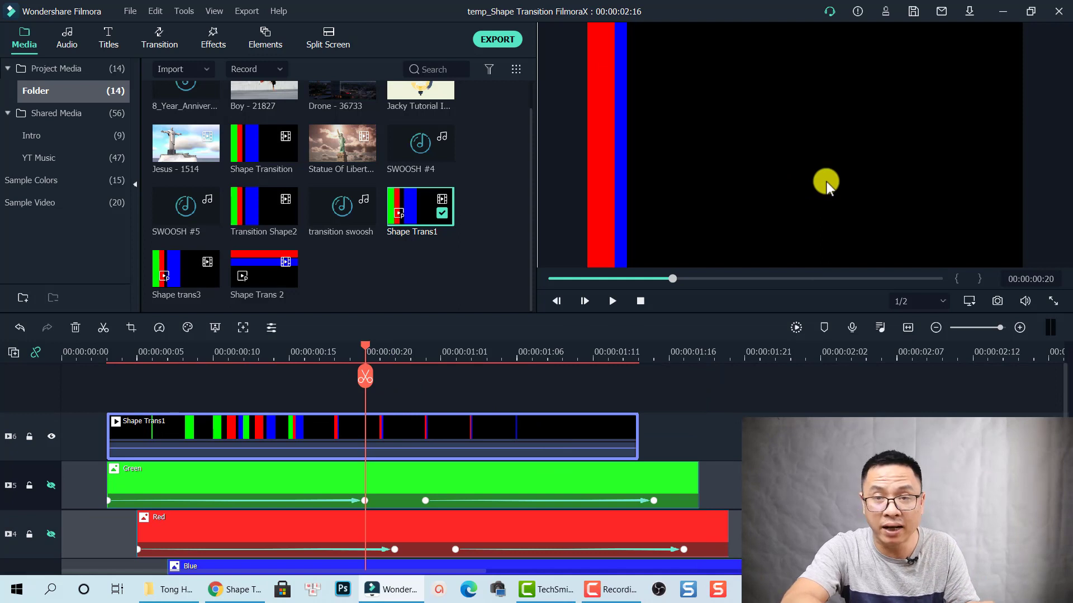
Step: Set the Shape Trans1 clip's blending mode to Screen and play the transition from the start of the timeline
{"action": "double_click", "coordinate": [363, 427]}
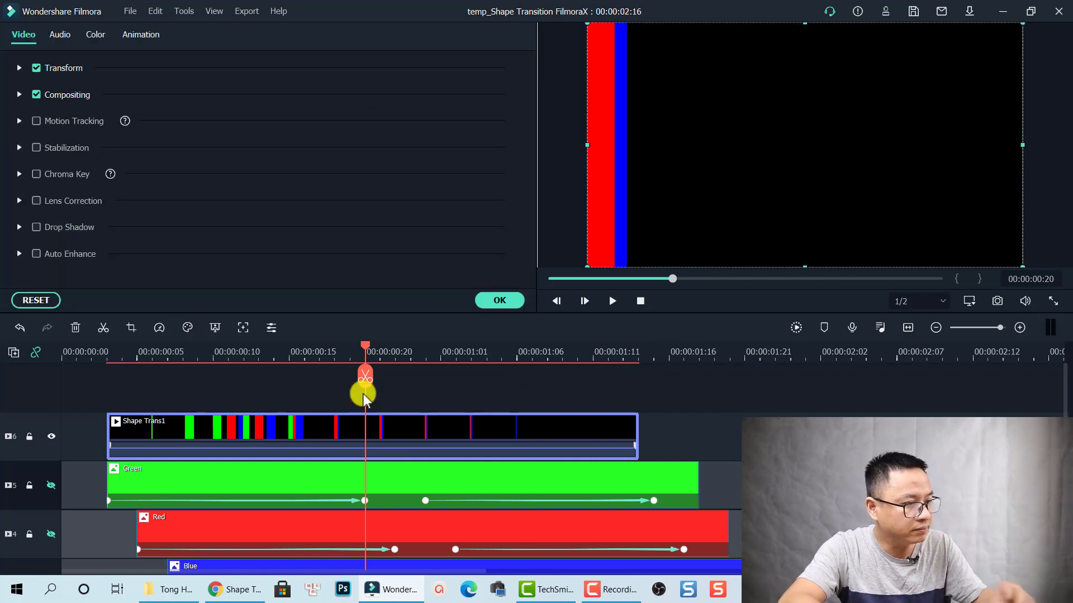
{"action": "left_click", "coordinate": [20, 95]}
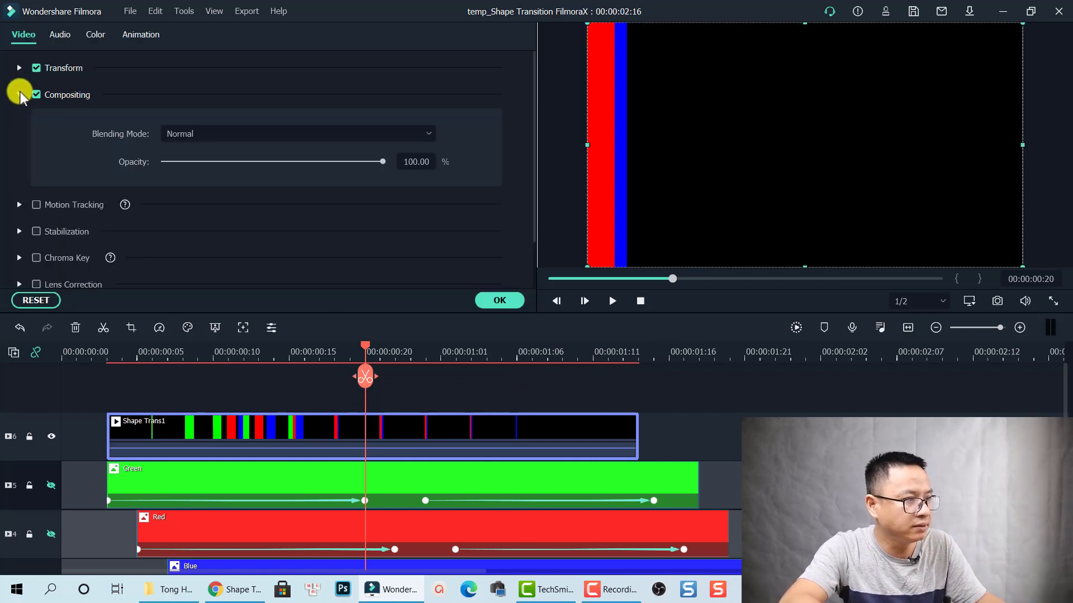
{"action": "left_click", "coordinate": [233, 133]}
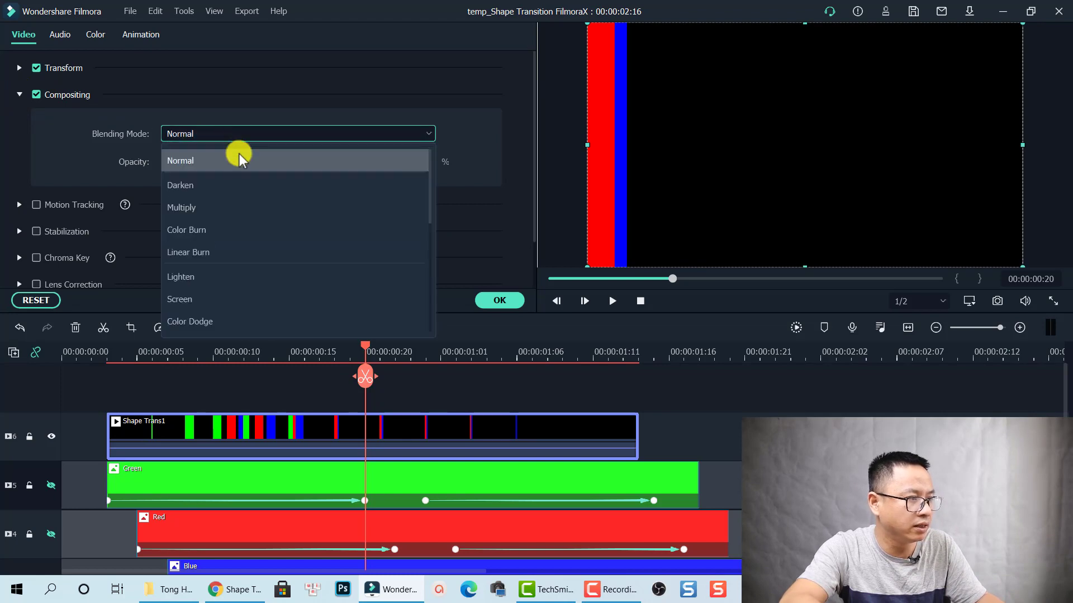
{"action": "left_click", "coordinate": [190, 299]}
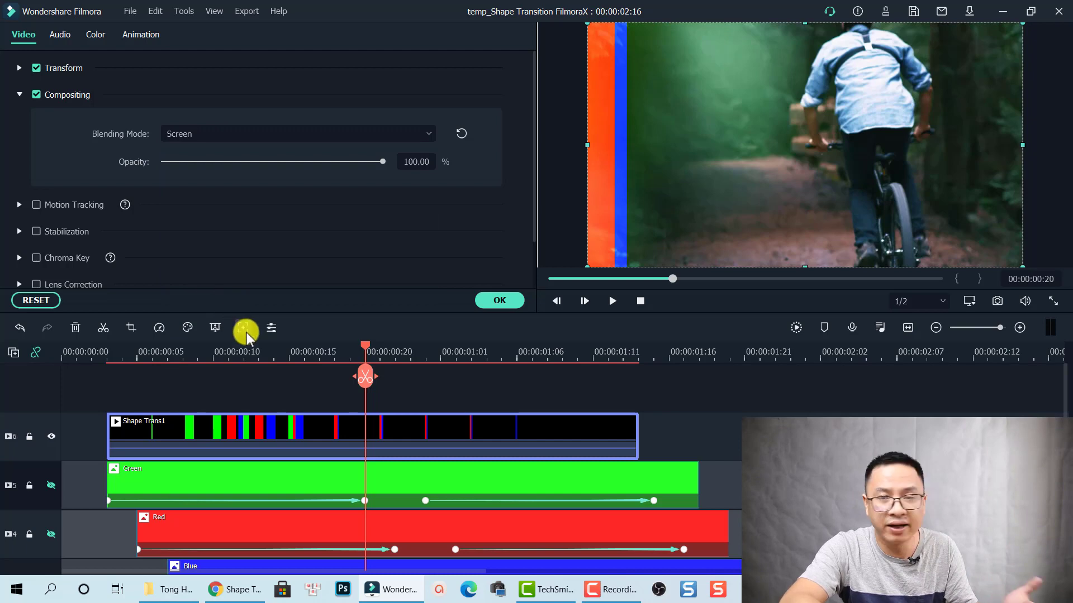
{"action": "left_click", "coordinate": [65, 353]}
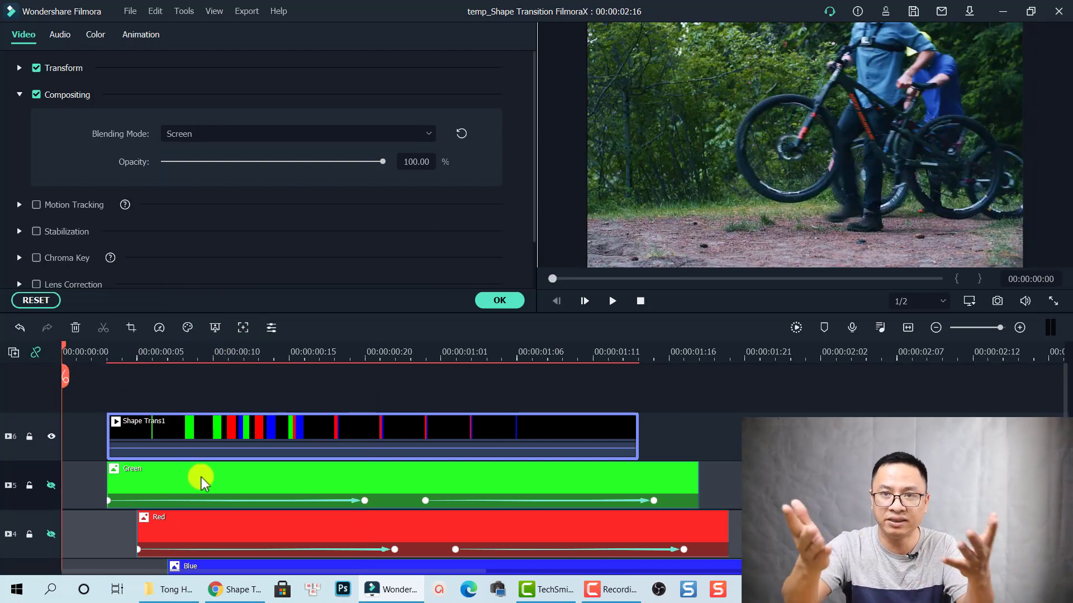
{"action": "key", "text": "space"}
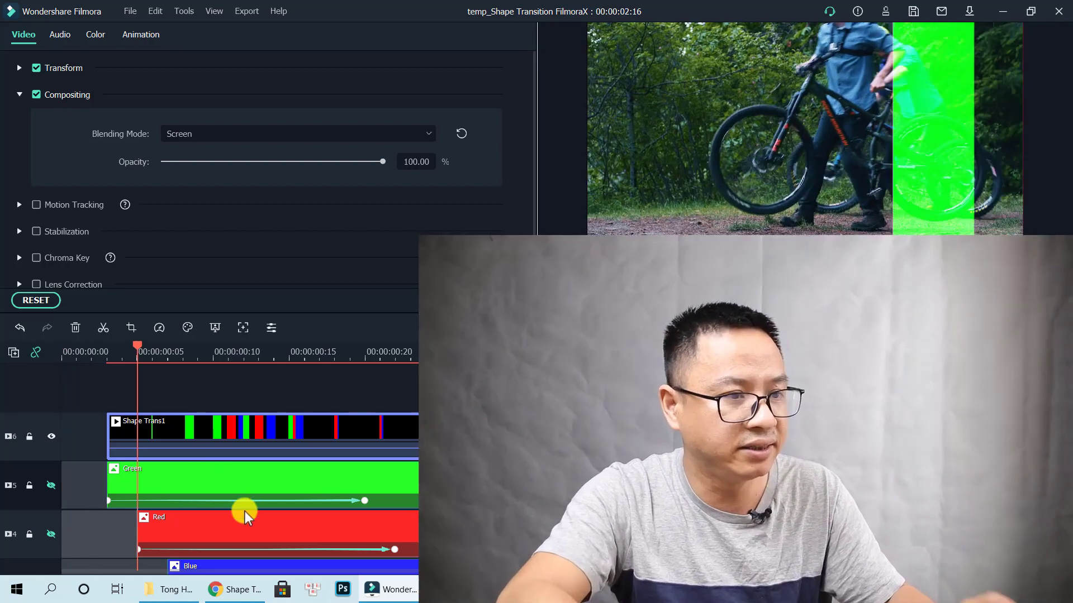